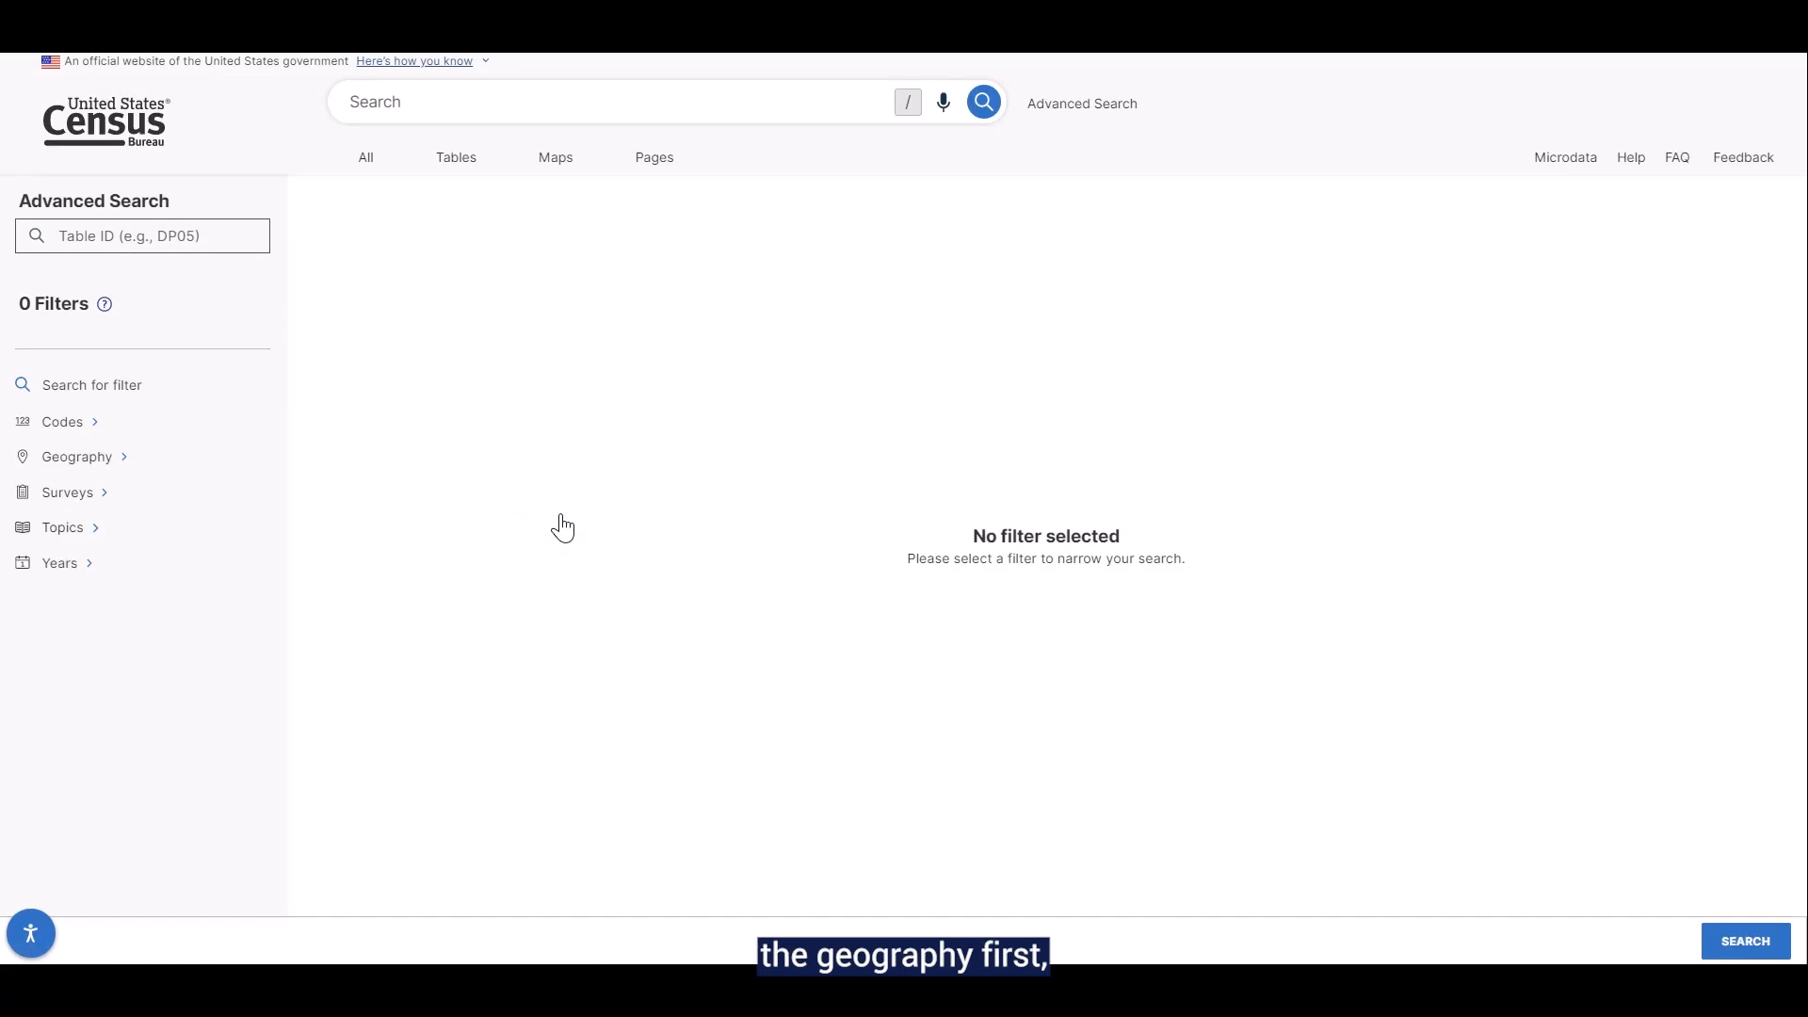
Add a geography filter for the place Salem city, Oregon, searching Oregon's places for "Salem"
left_click(236, 474)
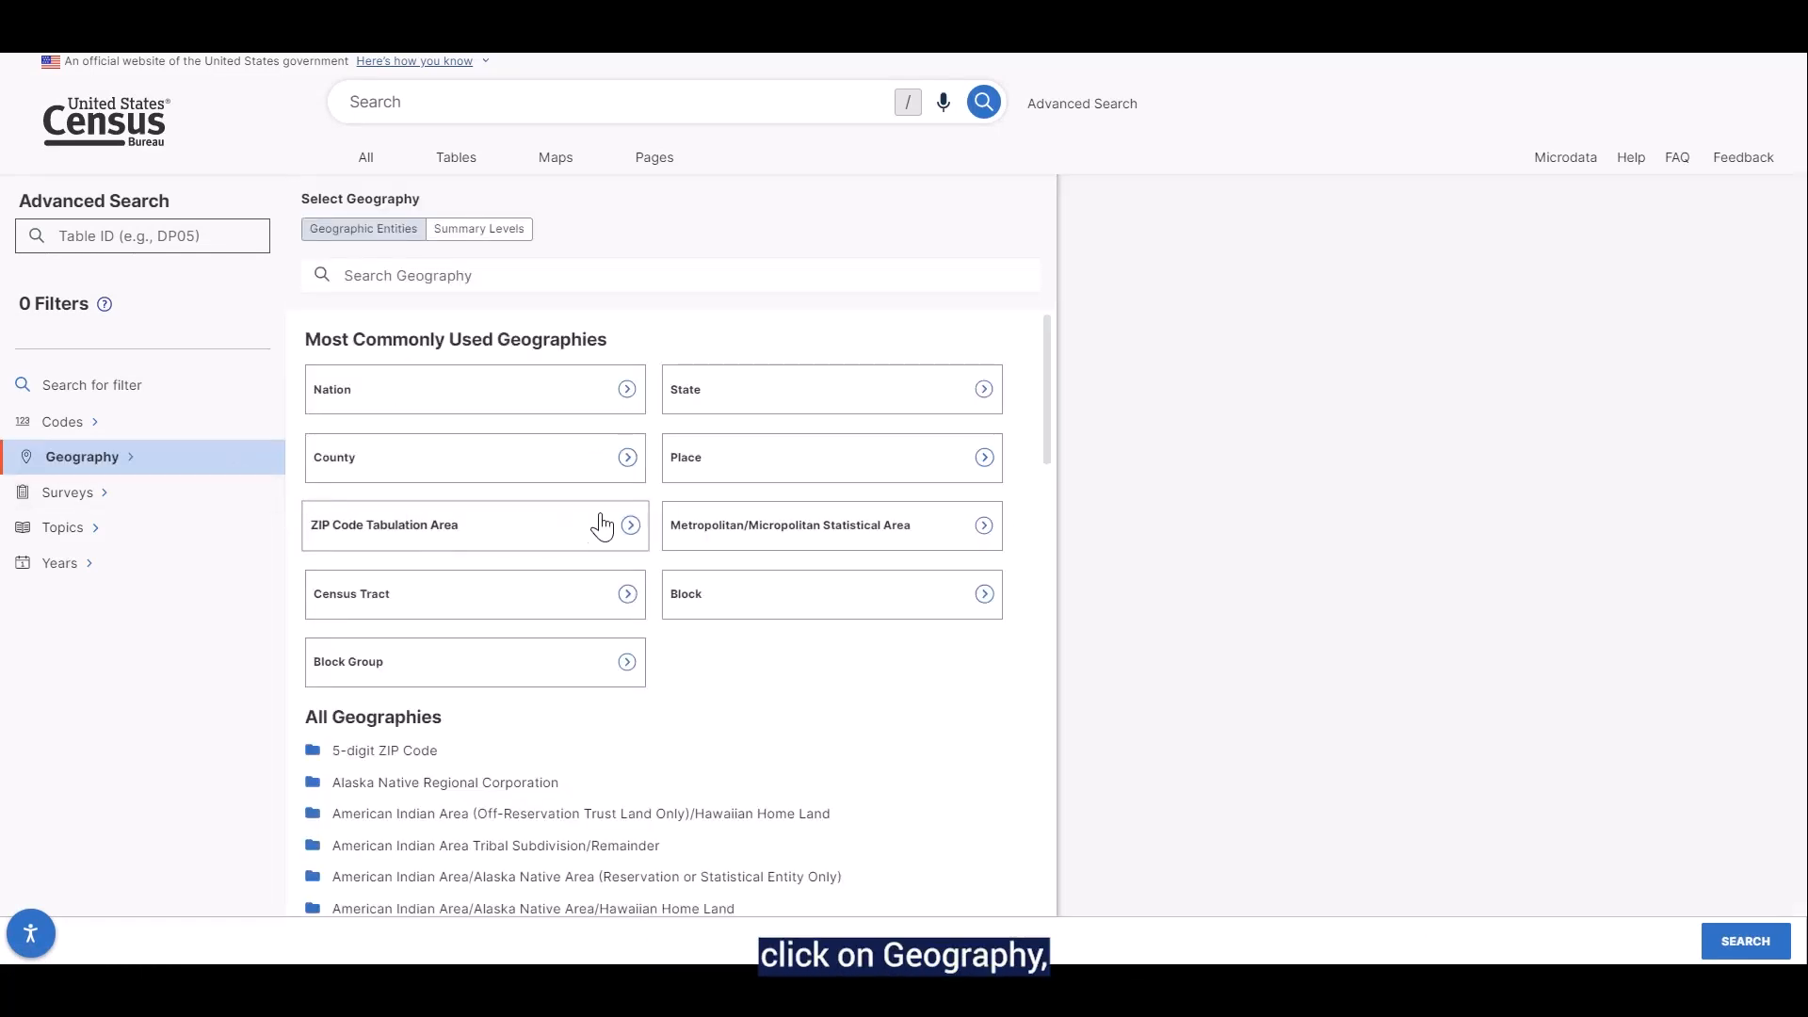
left_click(712, 472)
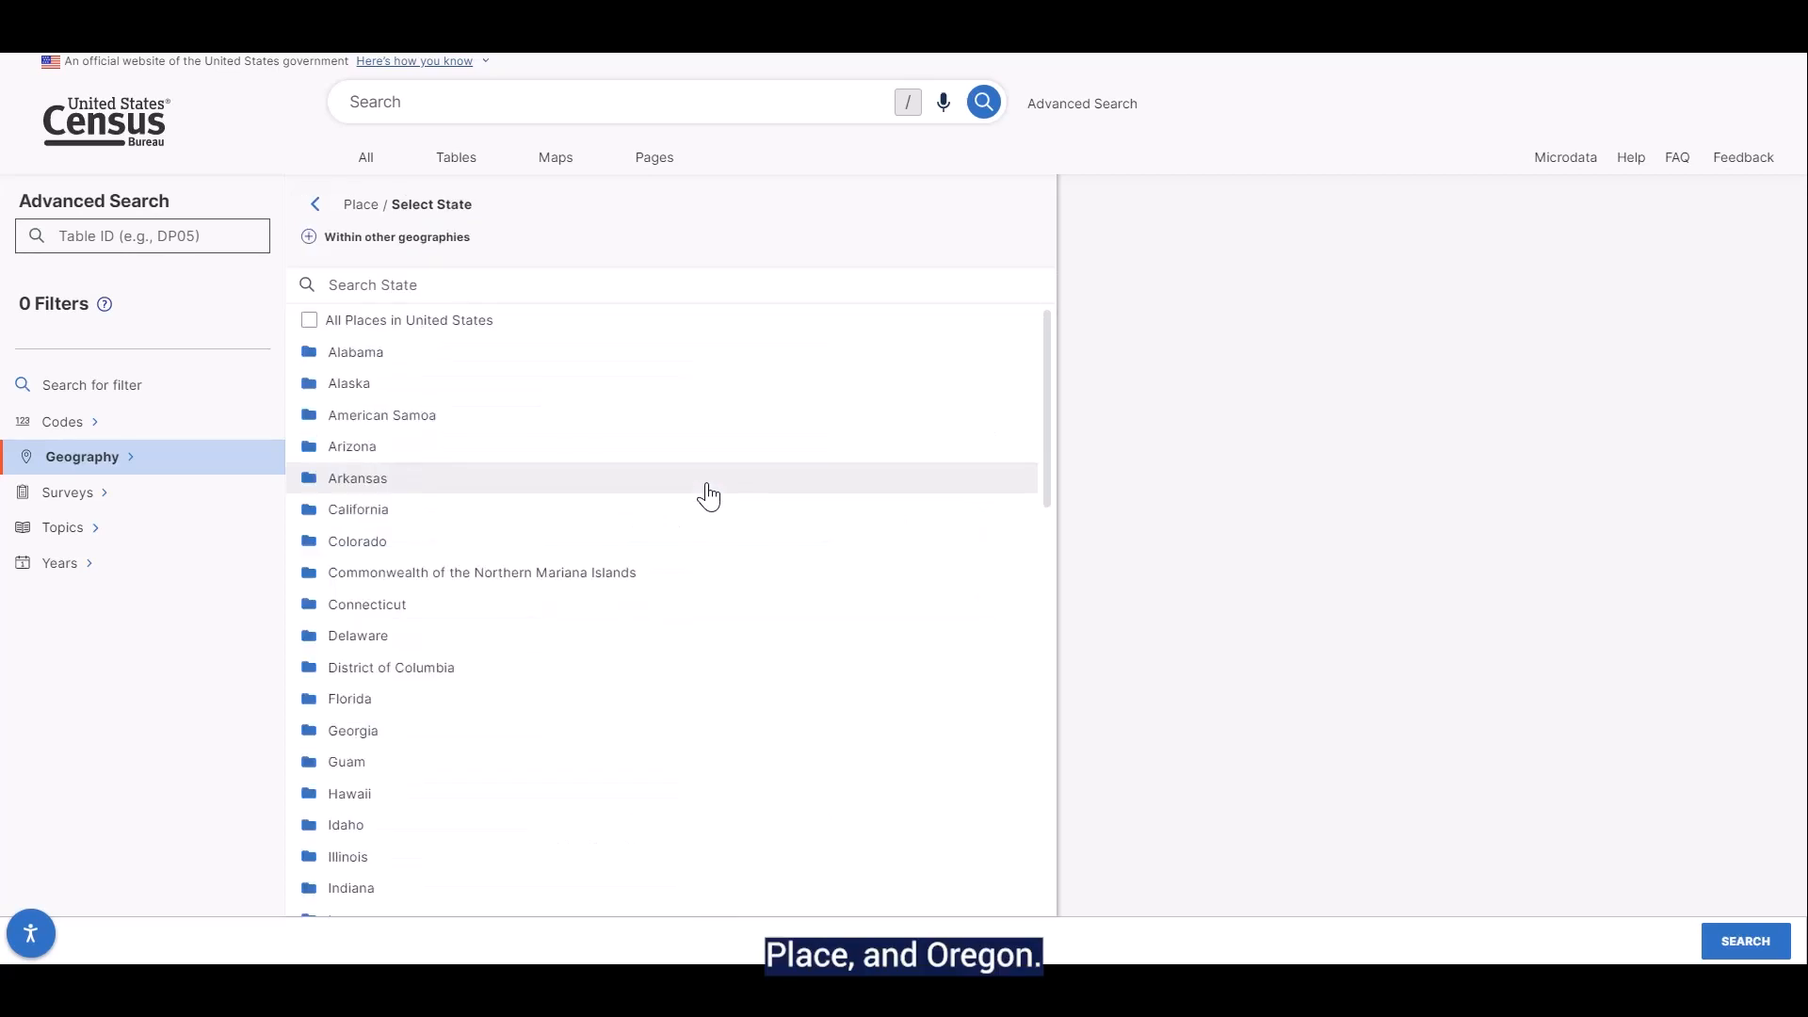
scroll(706, 494, "down", 10)
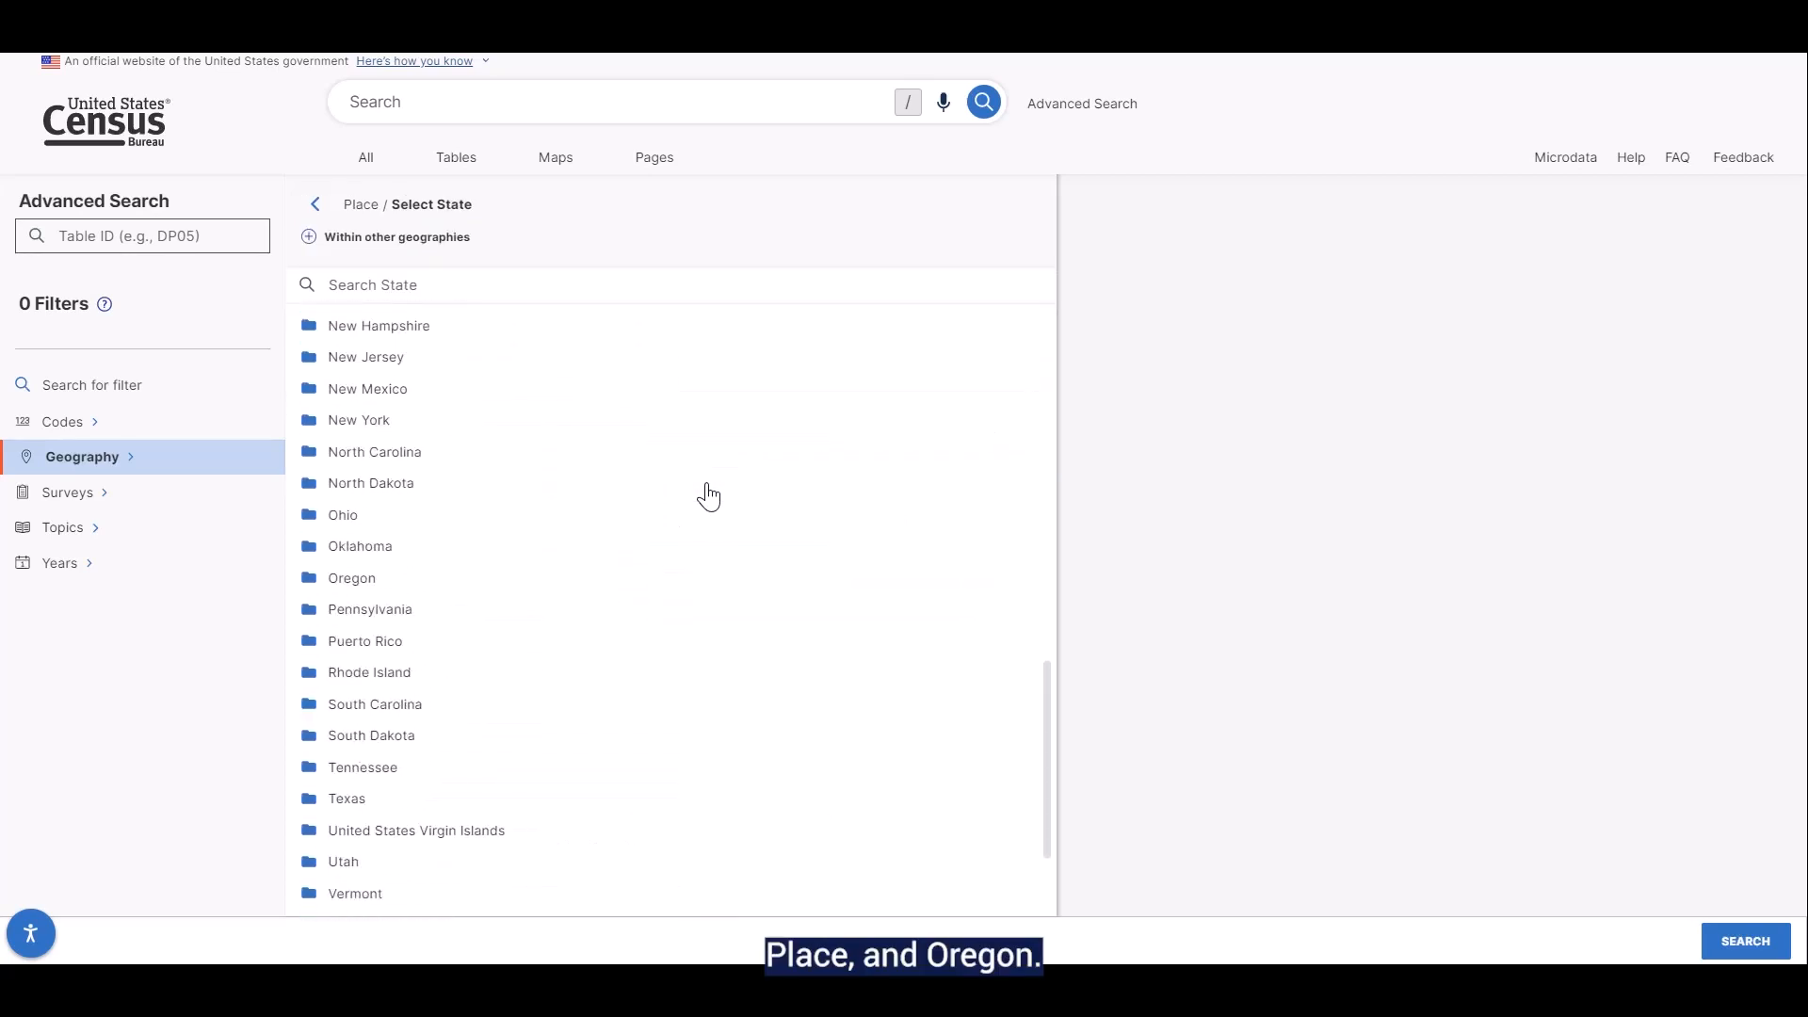
left_click(327, 586)
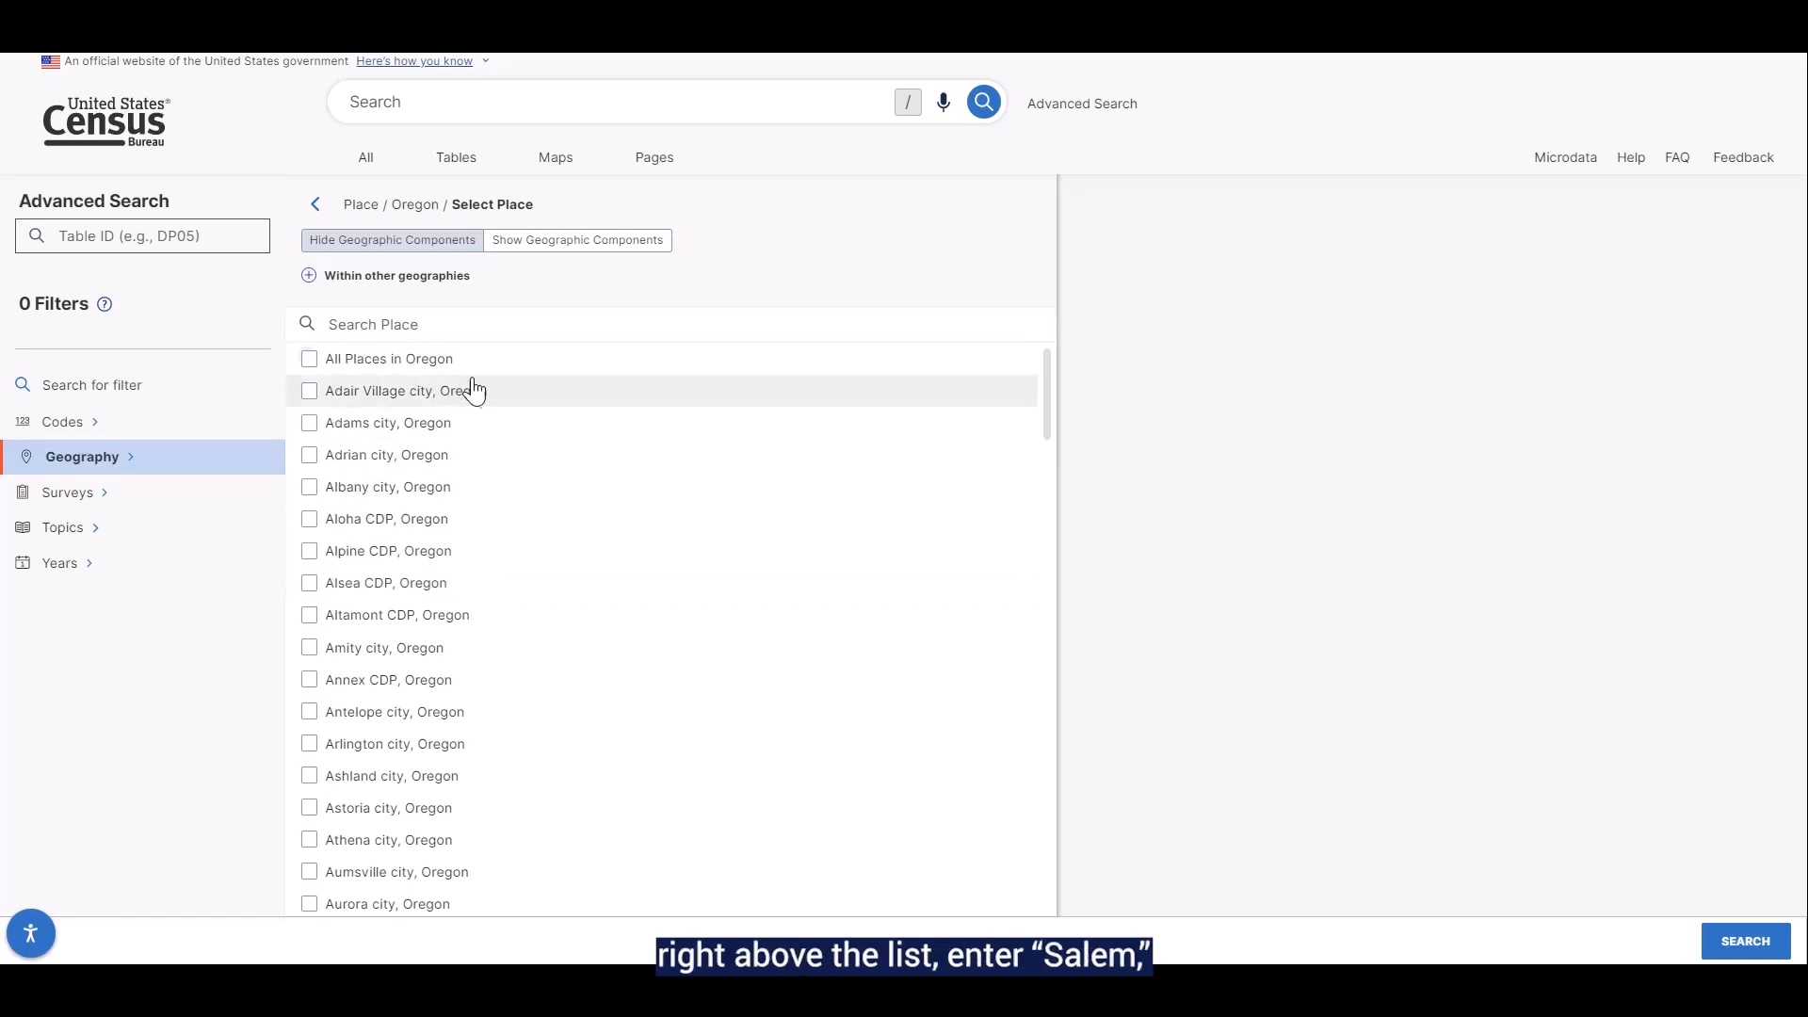
type("Salem")
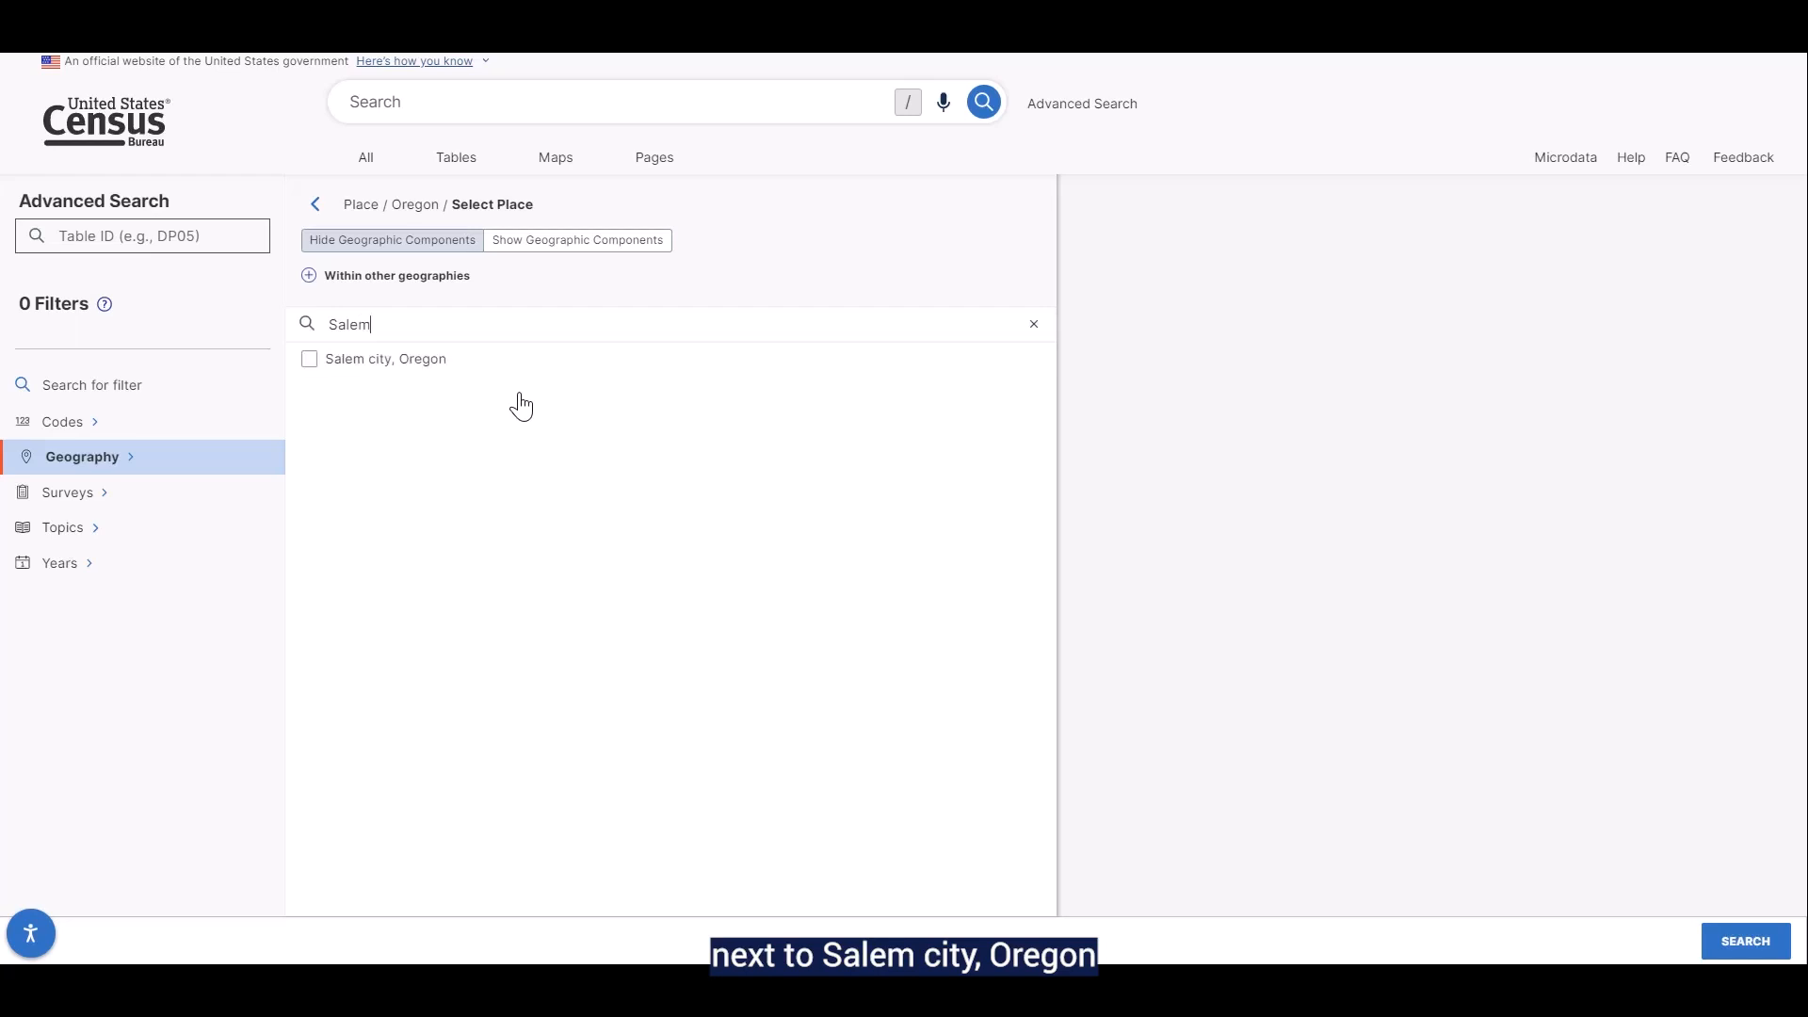
left_click(309, 361)
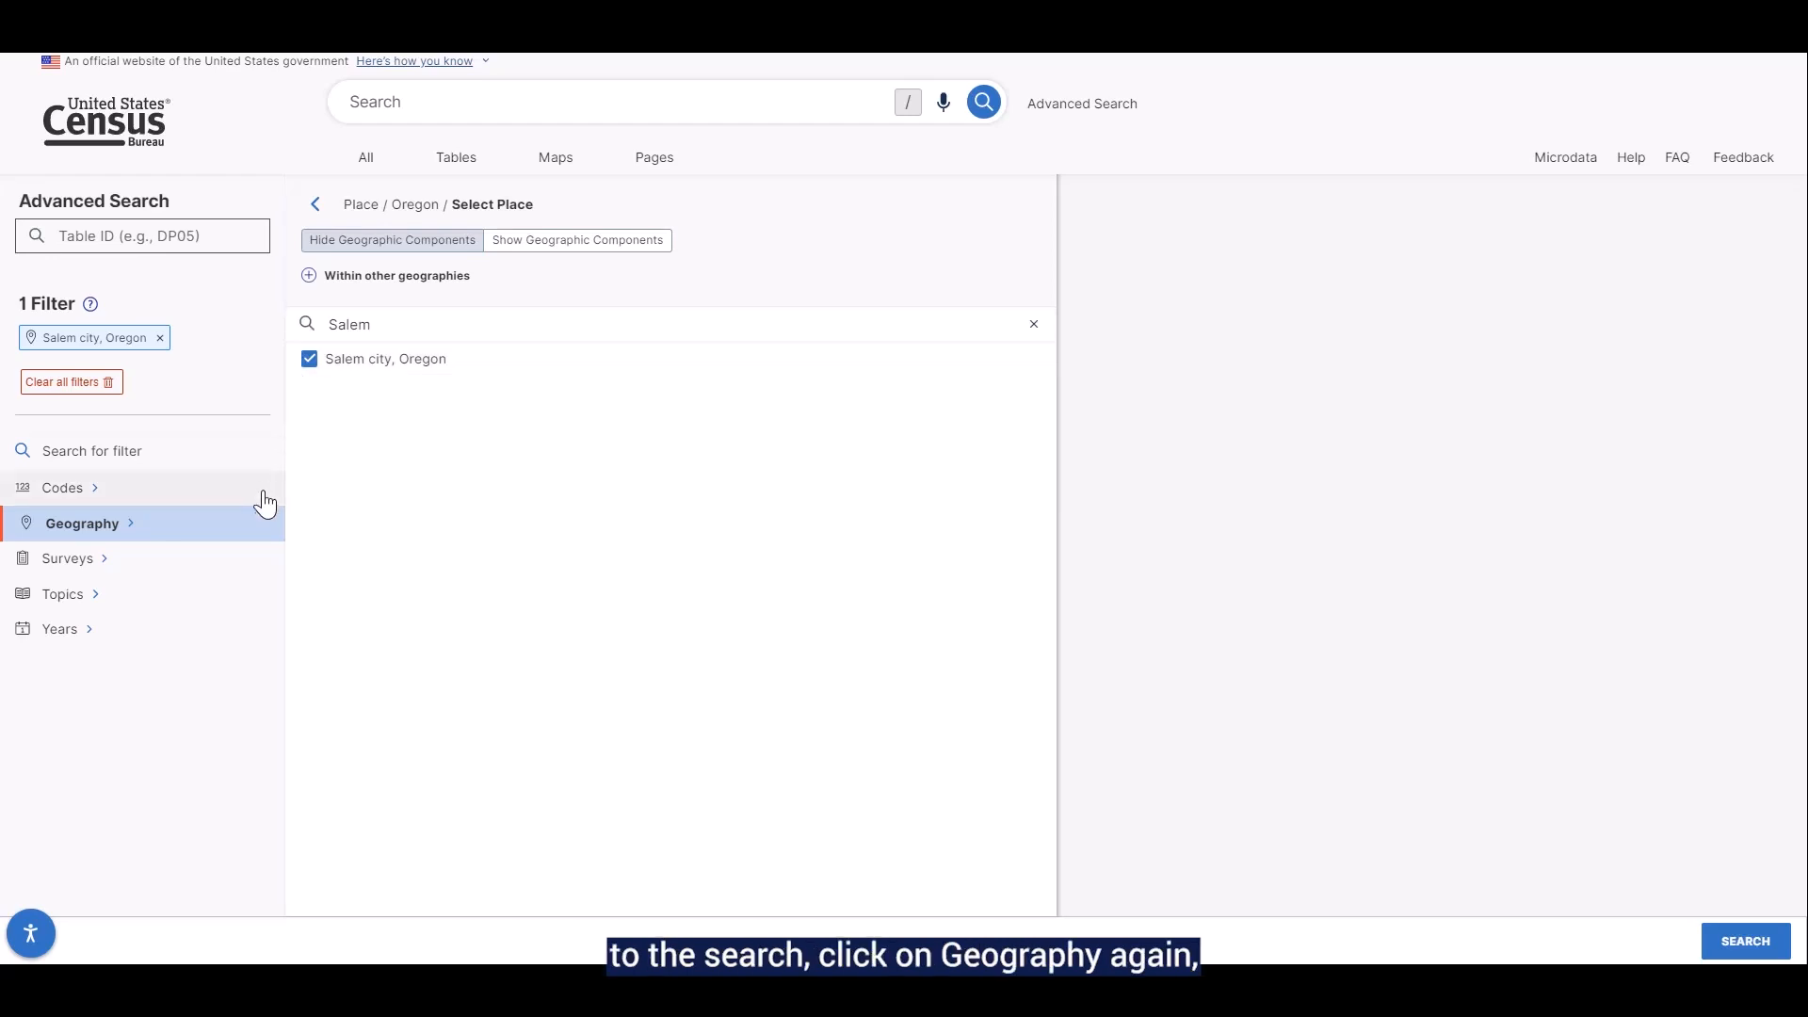
Add a census tract geography filter for All Census Tracts within Marion County, Oregon
left_click(250, 541)
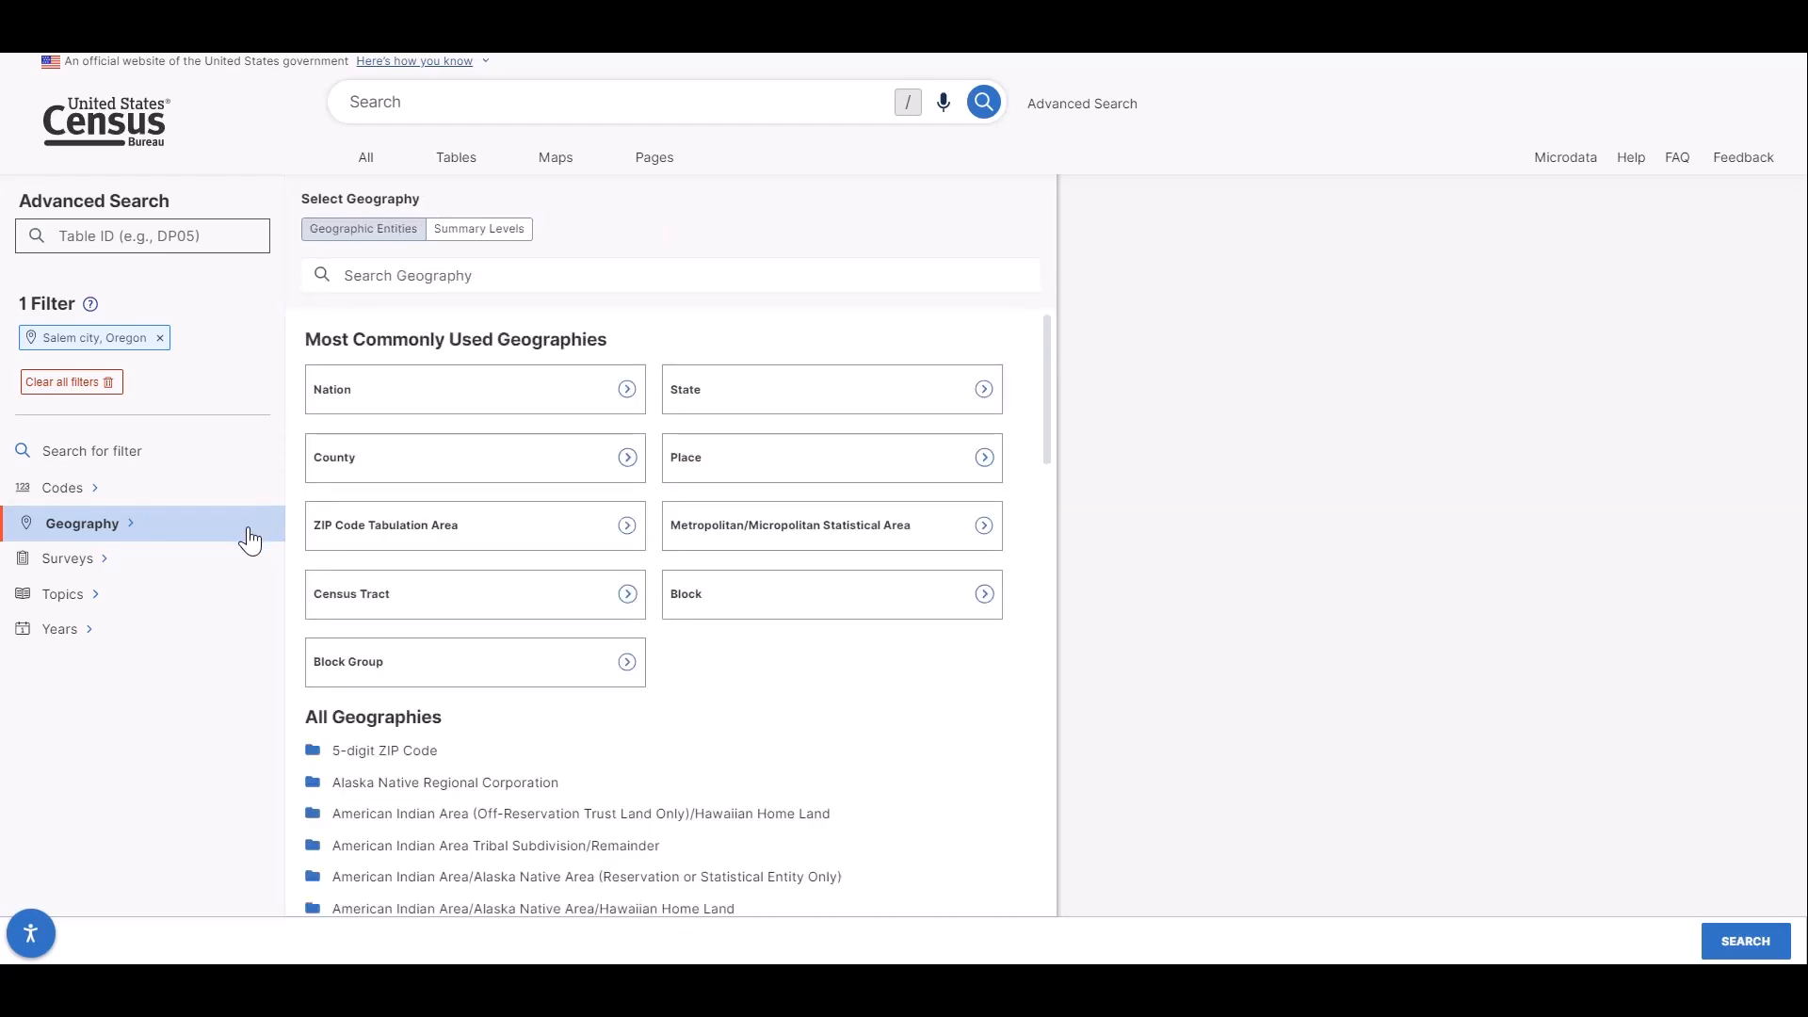
left_click(327, 603)
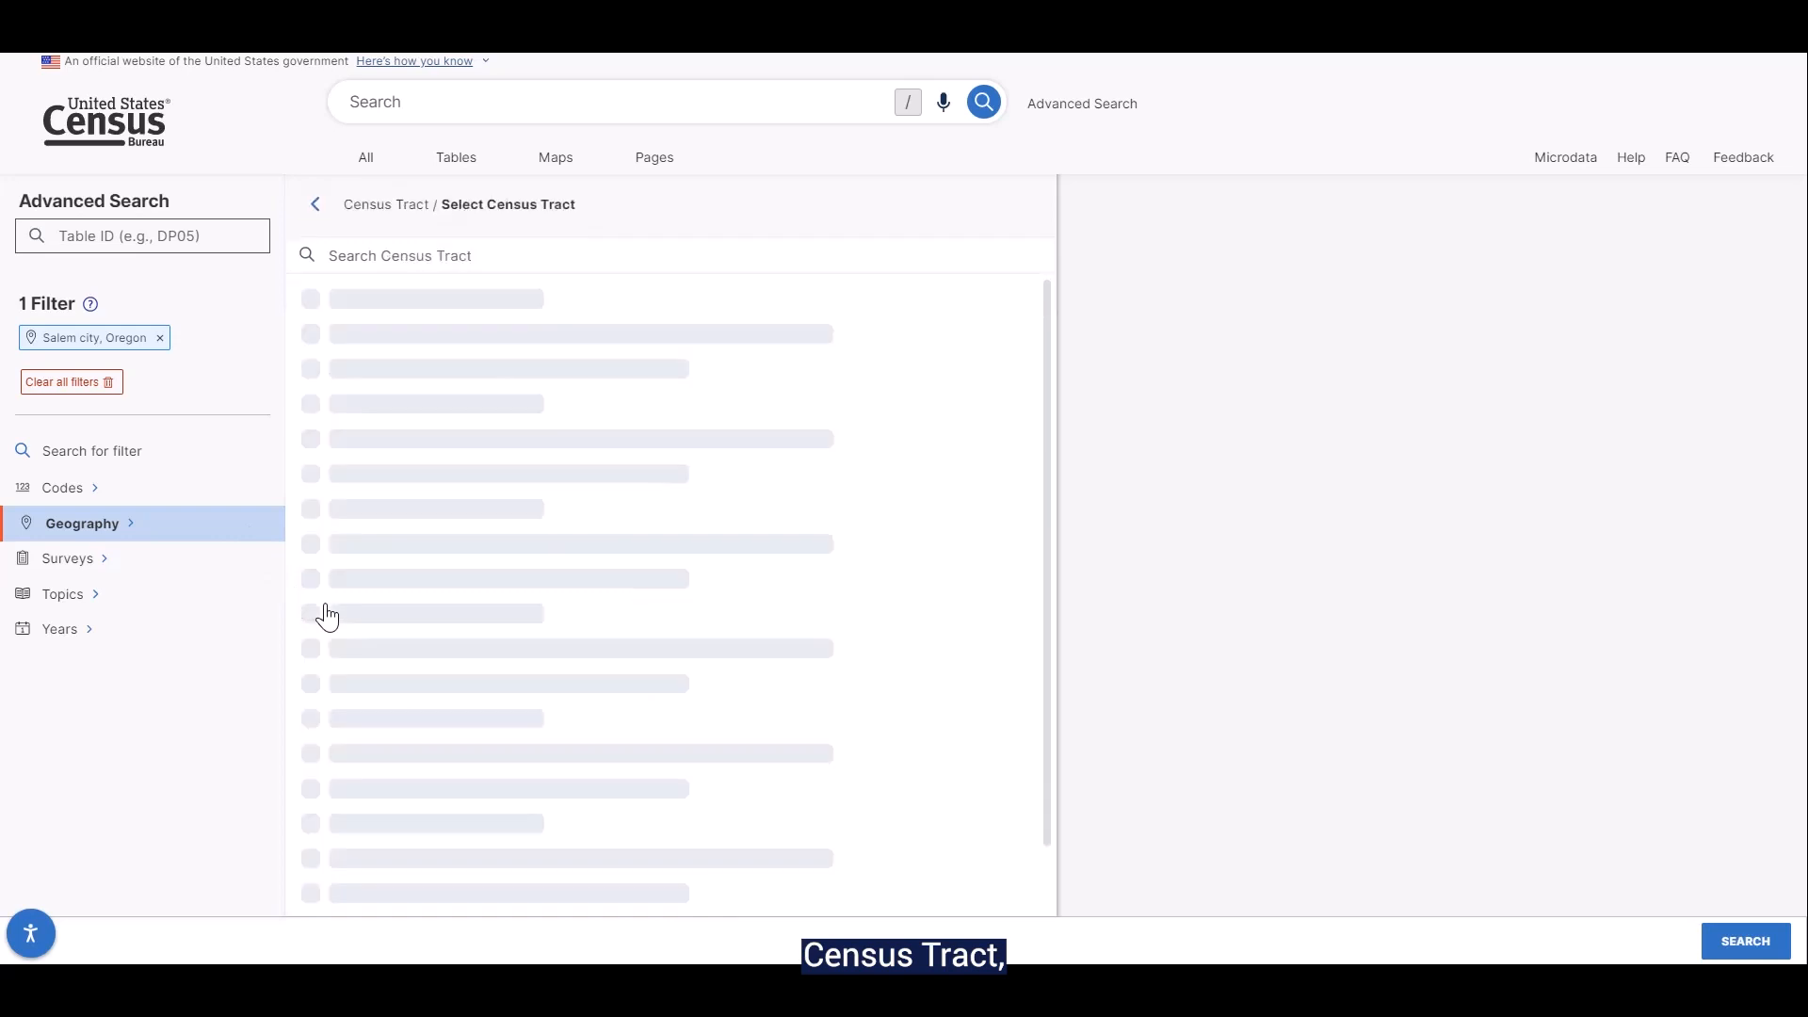
scroll(327, 617, "down", 6)
scroll(320, 617, "down", 3)
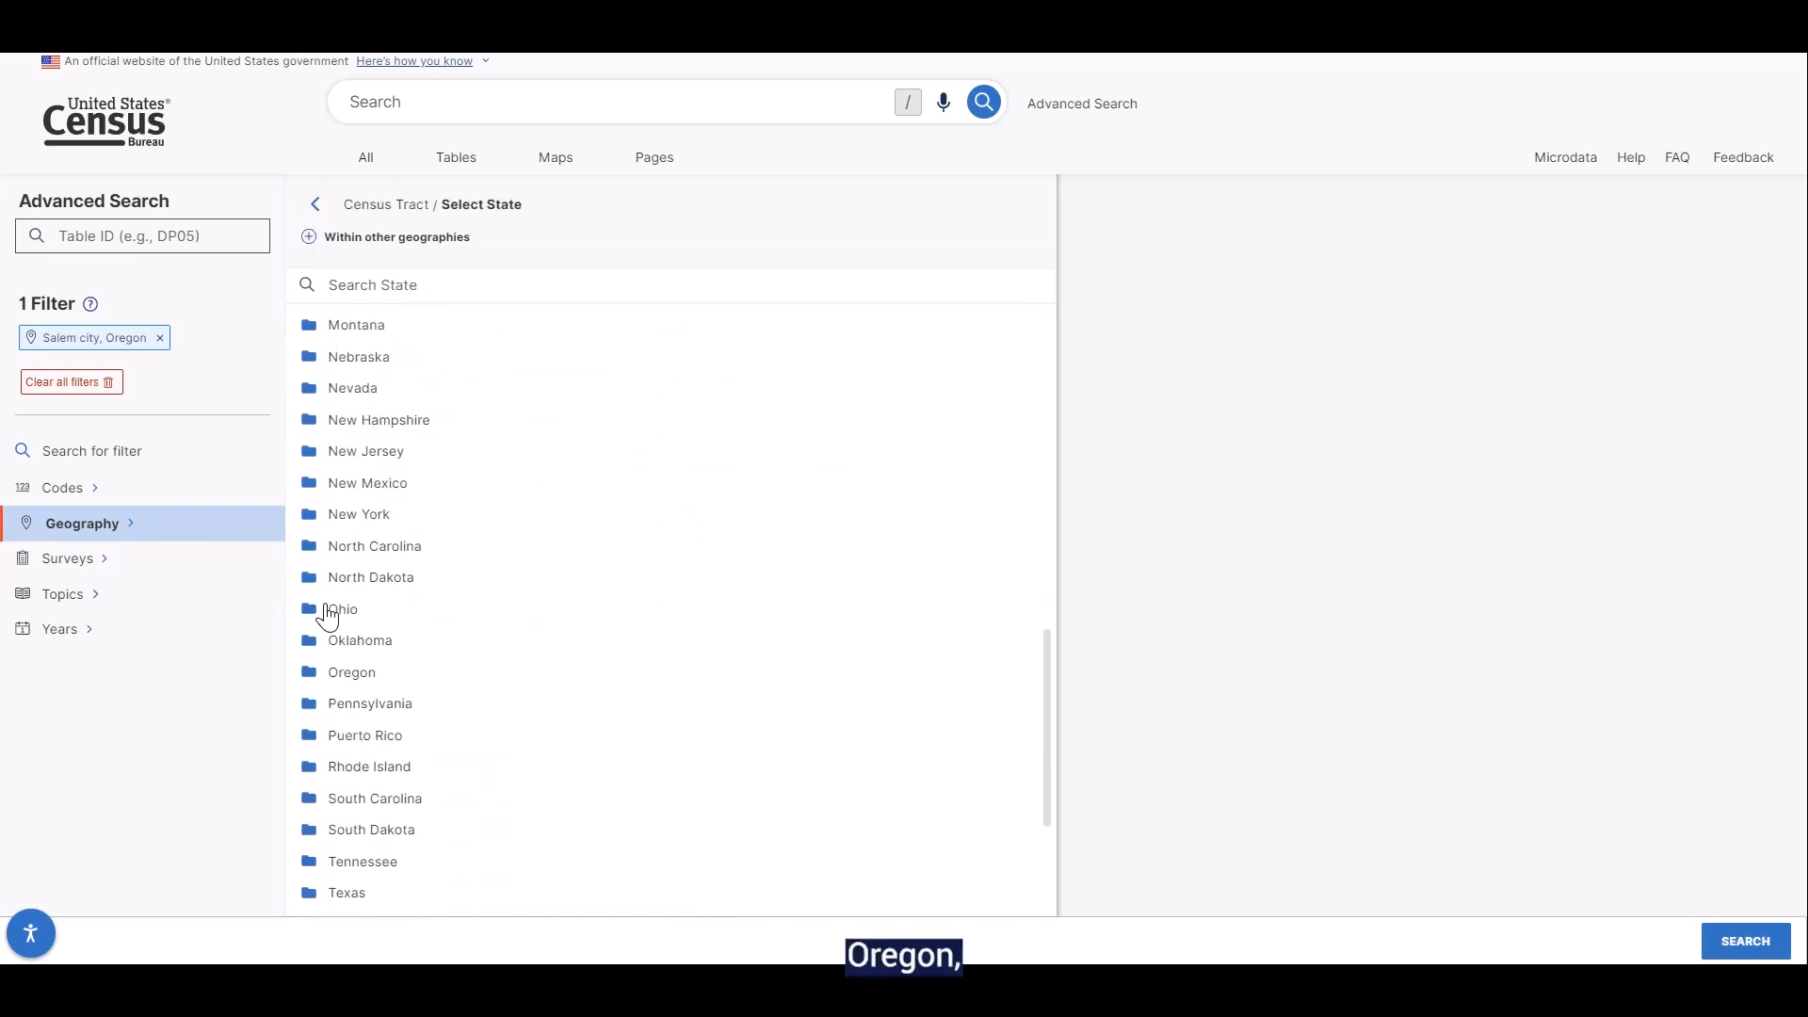
left_click(307, 671)
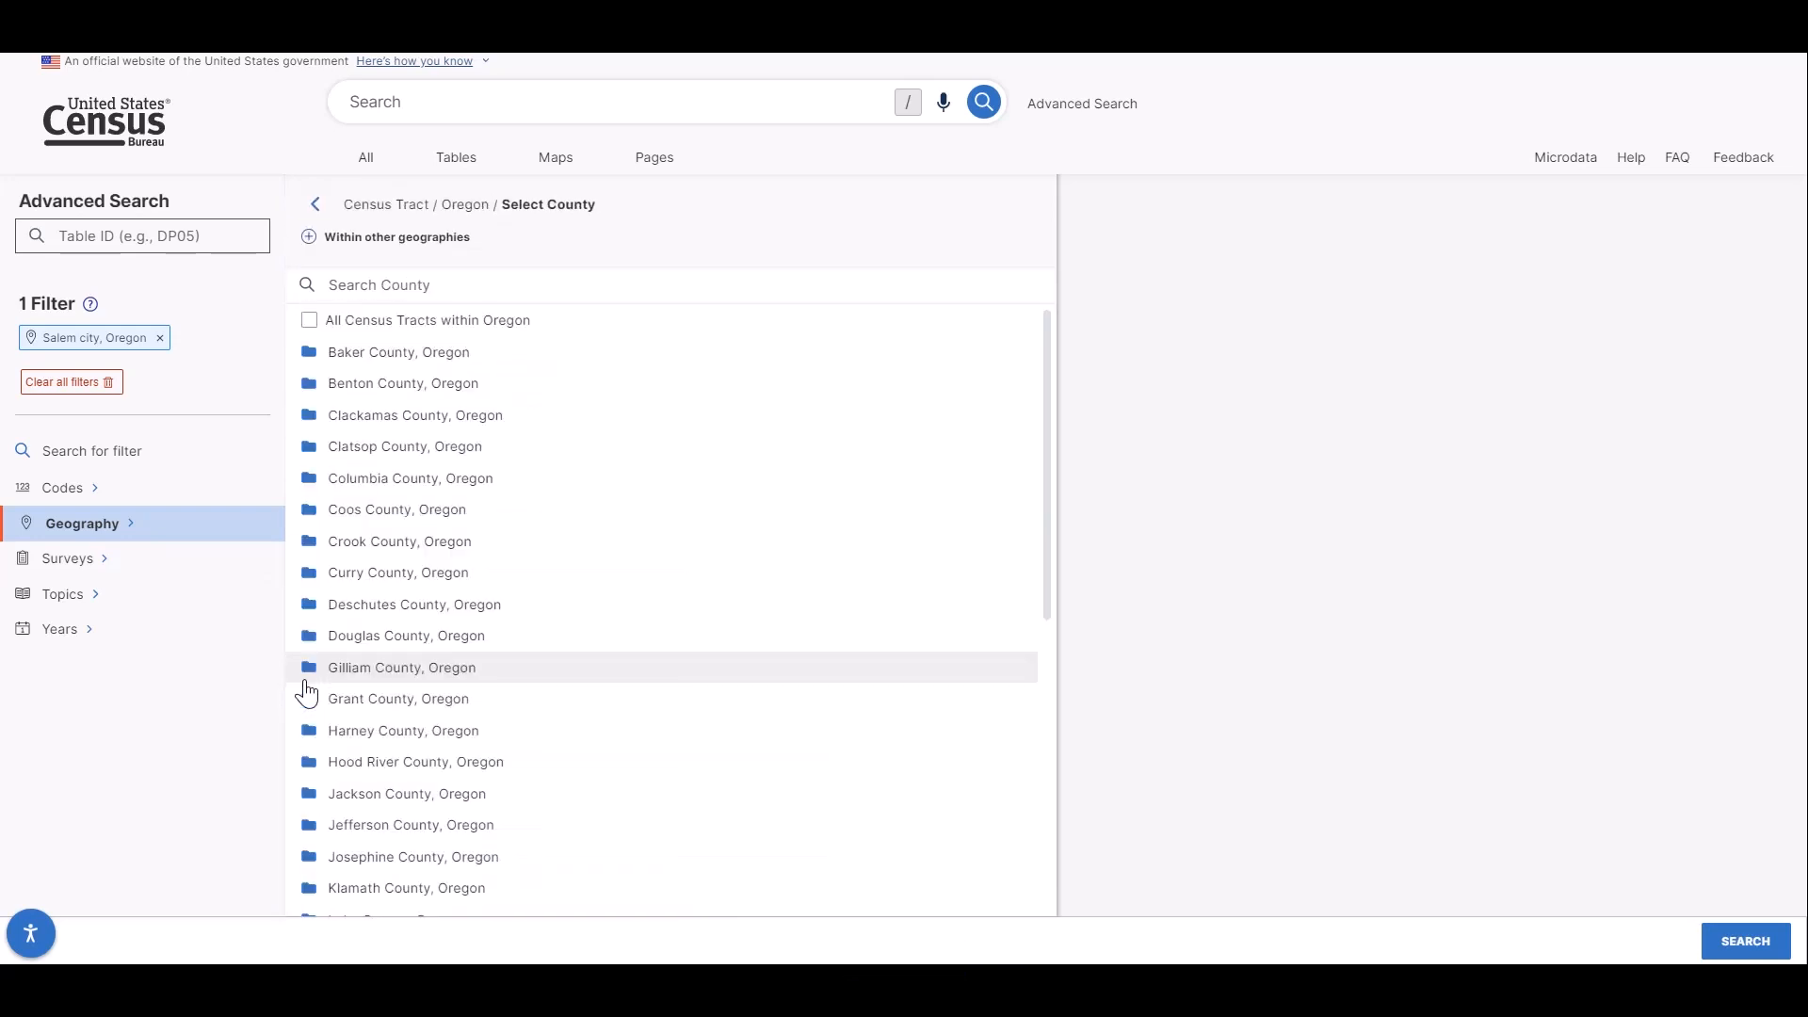
scroll(307, 699, "down", 4)
left_click(307, 720)
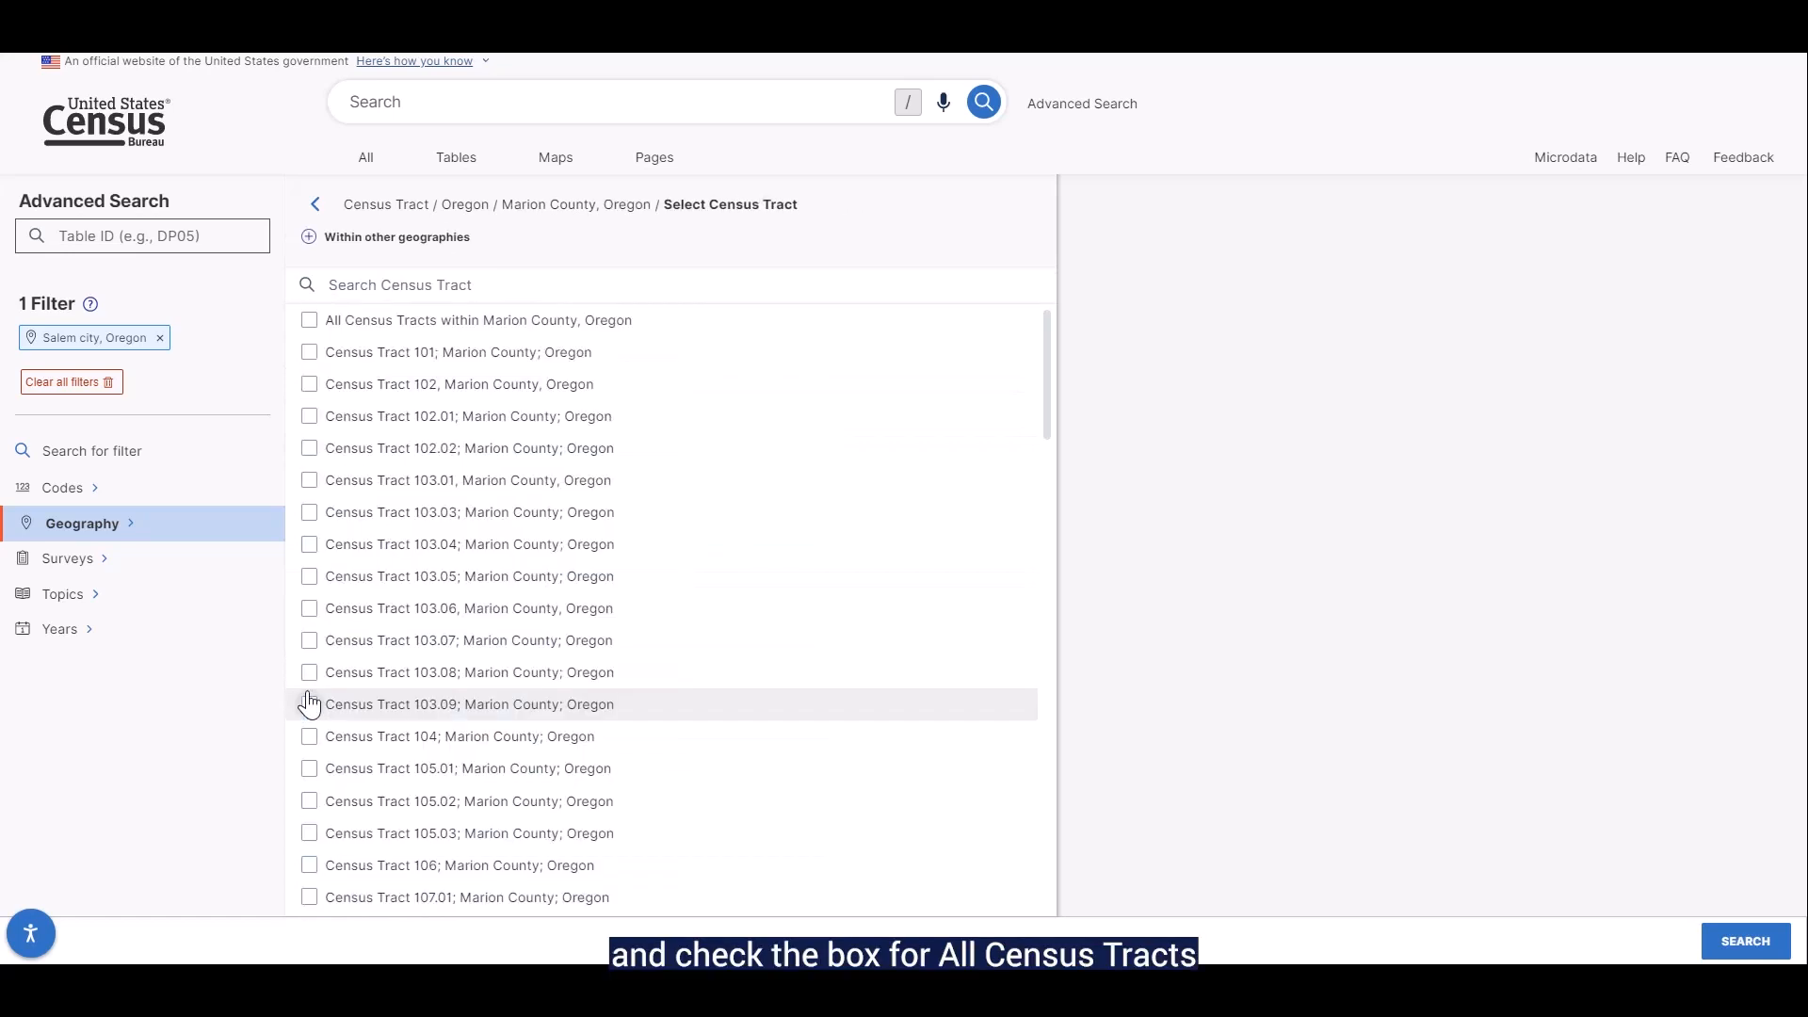
left_click(308, 321)
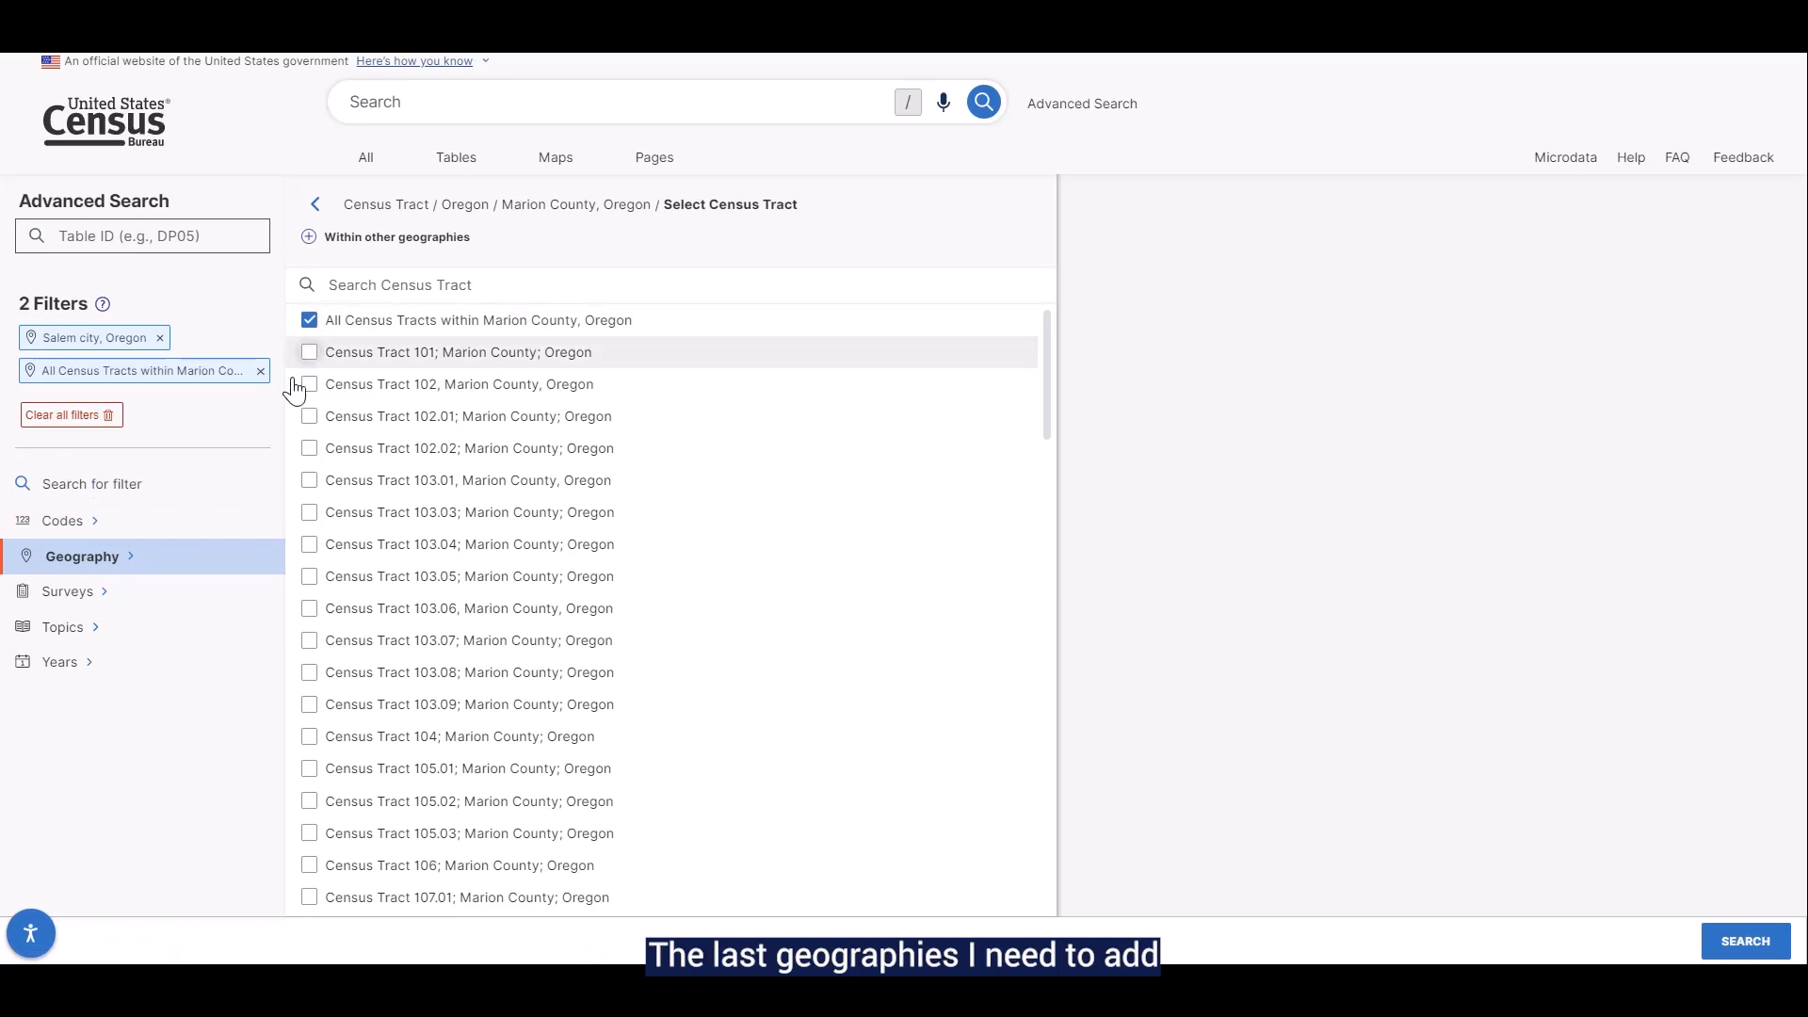
Add ZIP Code Tabulation Area filters for 97301, 97302 and 97304 in Oregon, narrowing the choices with "973"
left_click(231, 570)
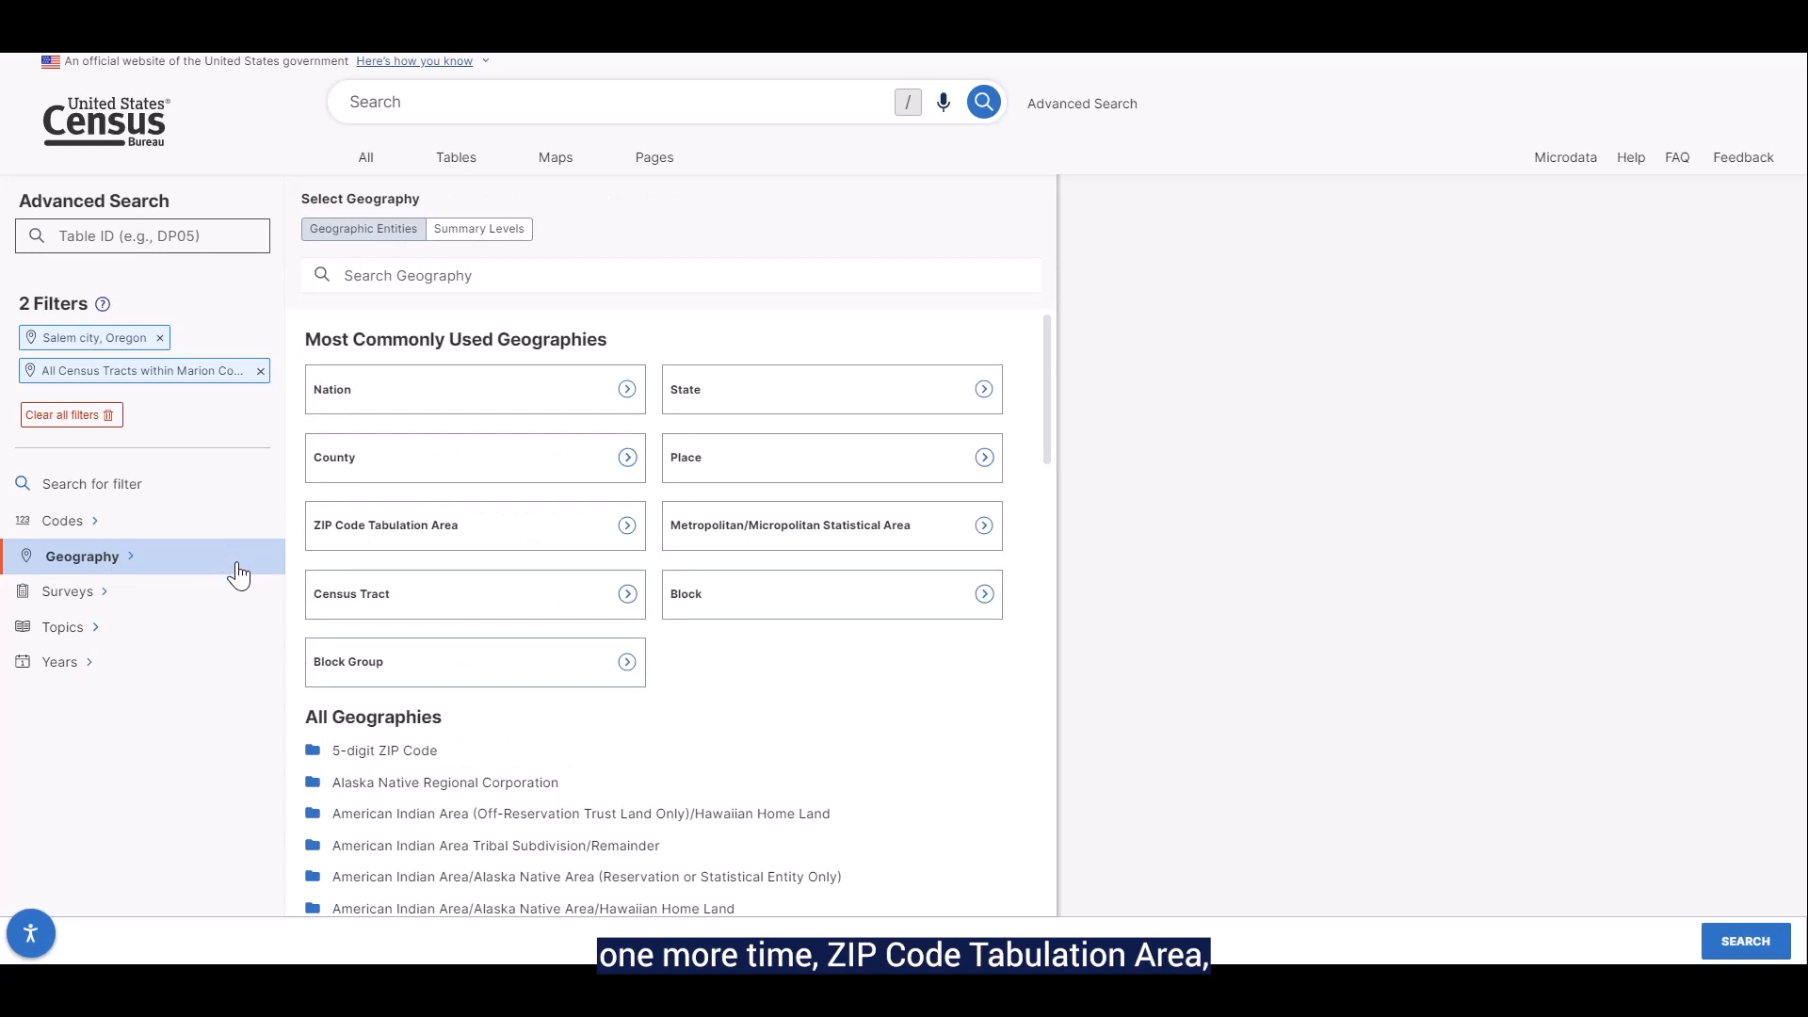
left_click(318, 546)
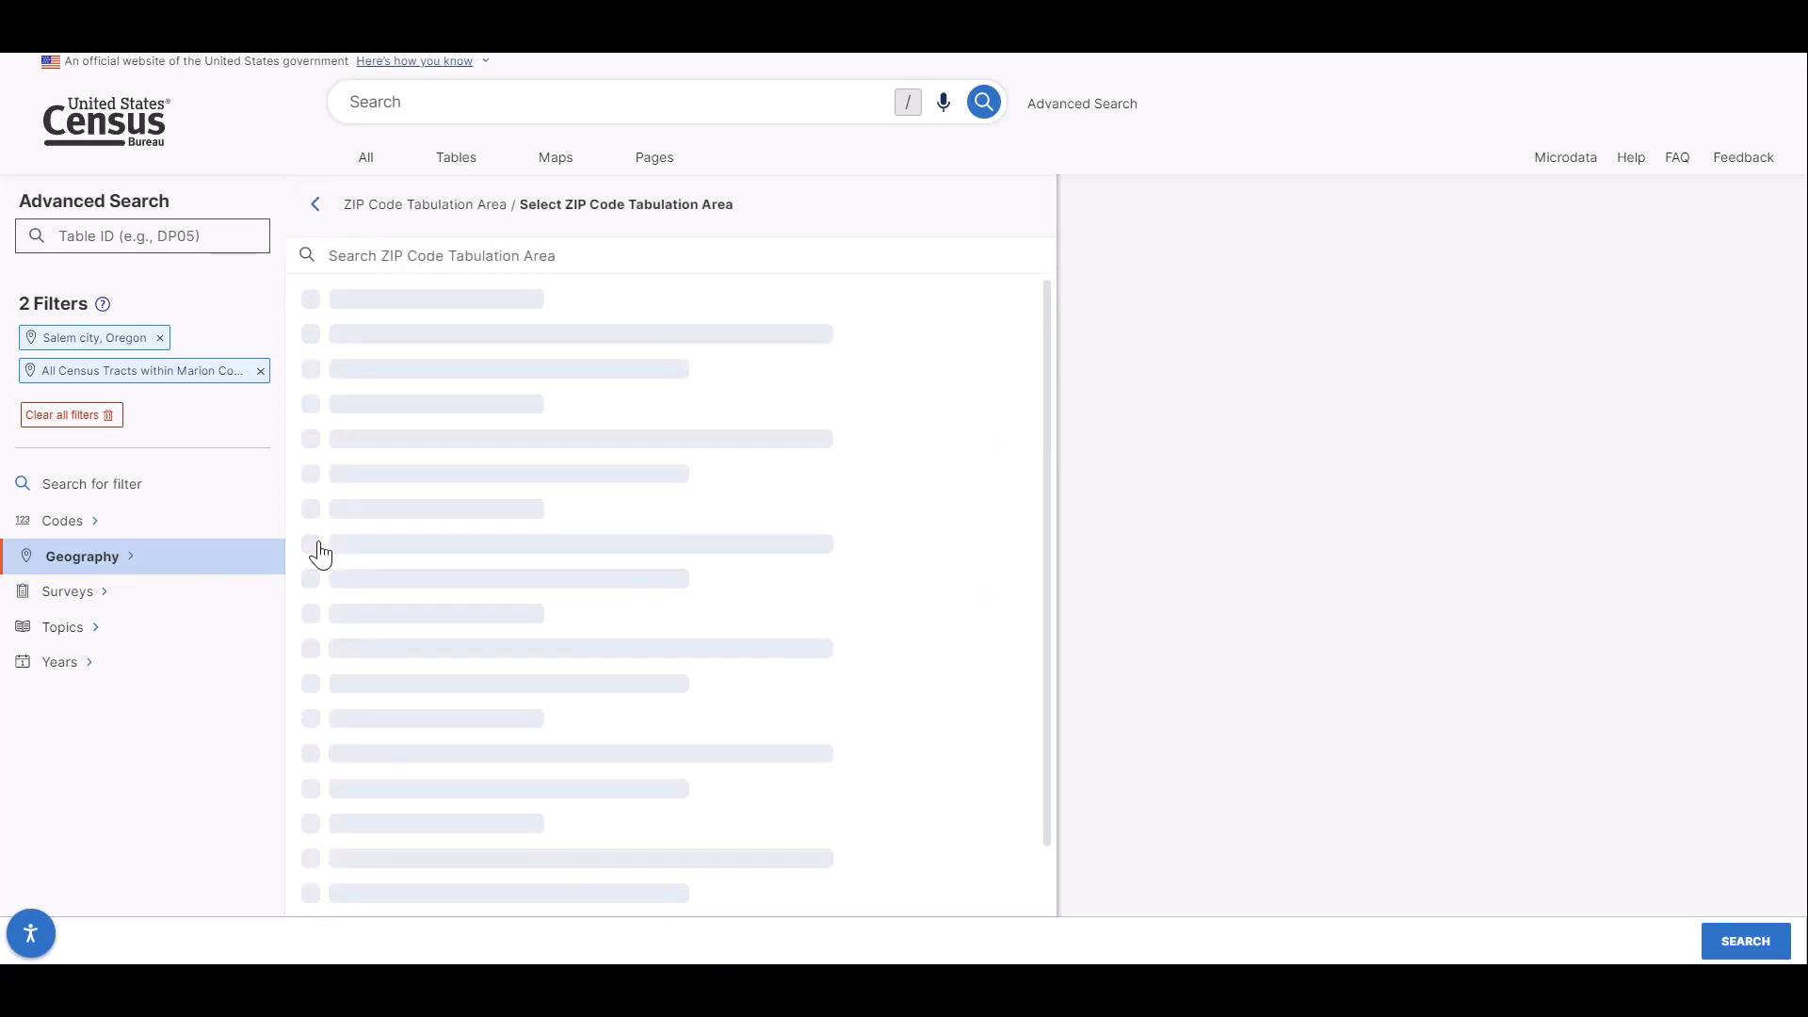
scroll(320, 556, "down", 8)
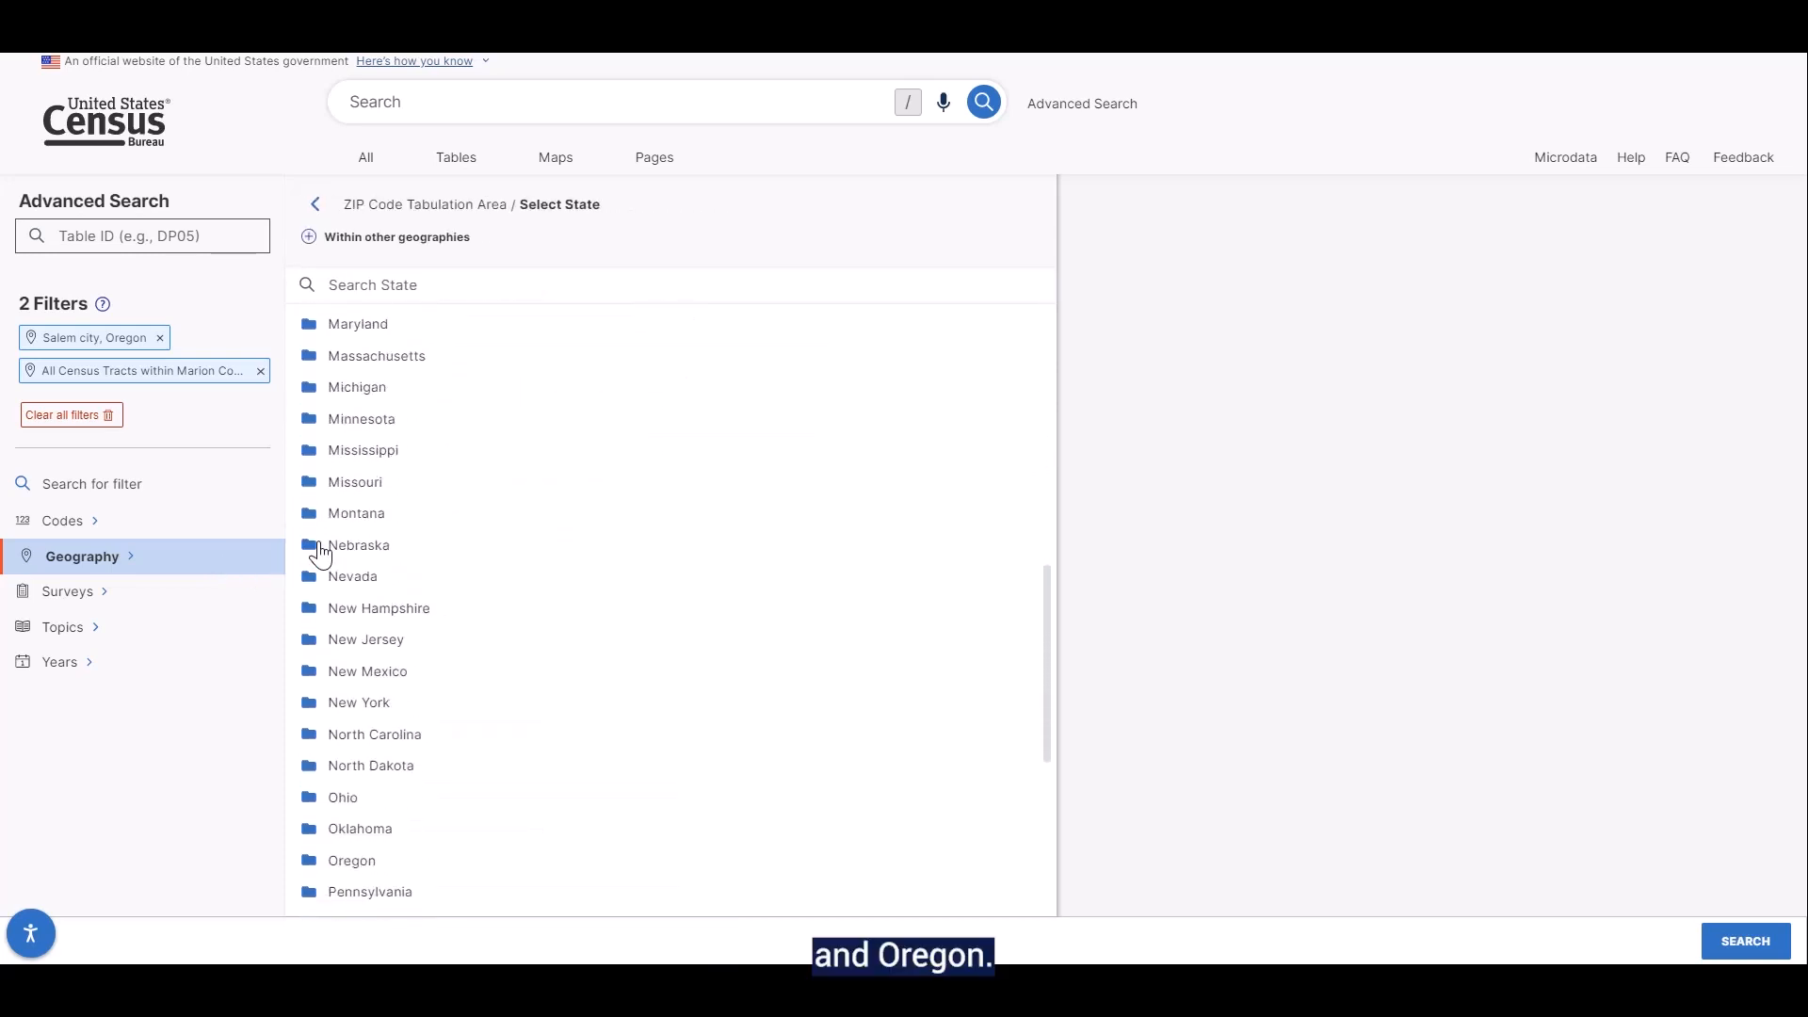
left_click(309, 861)
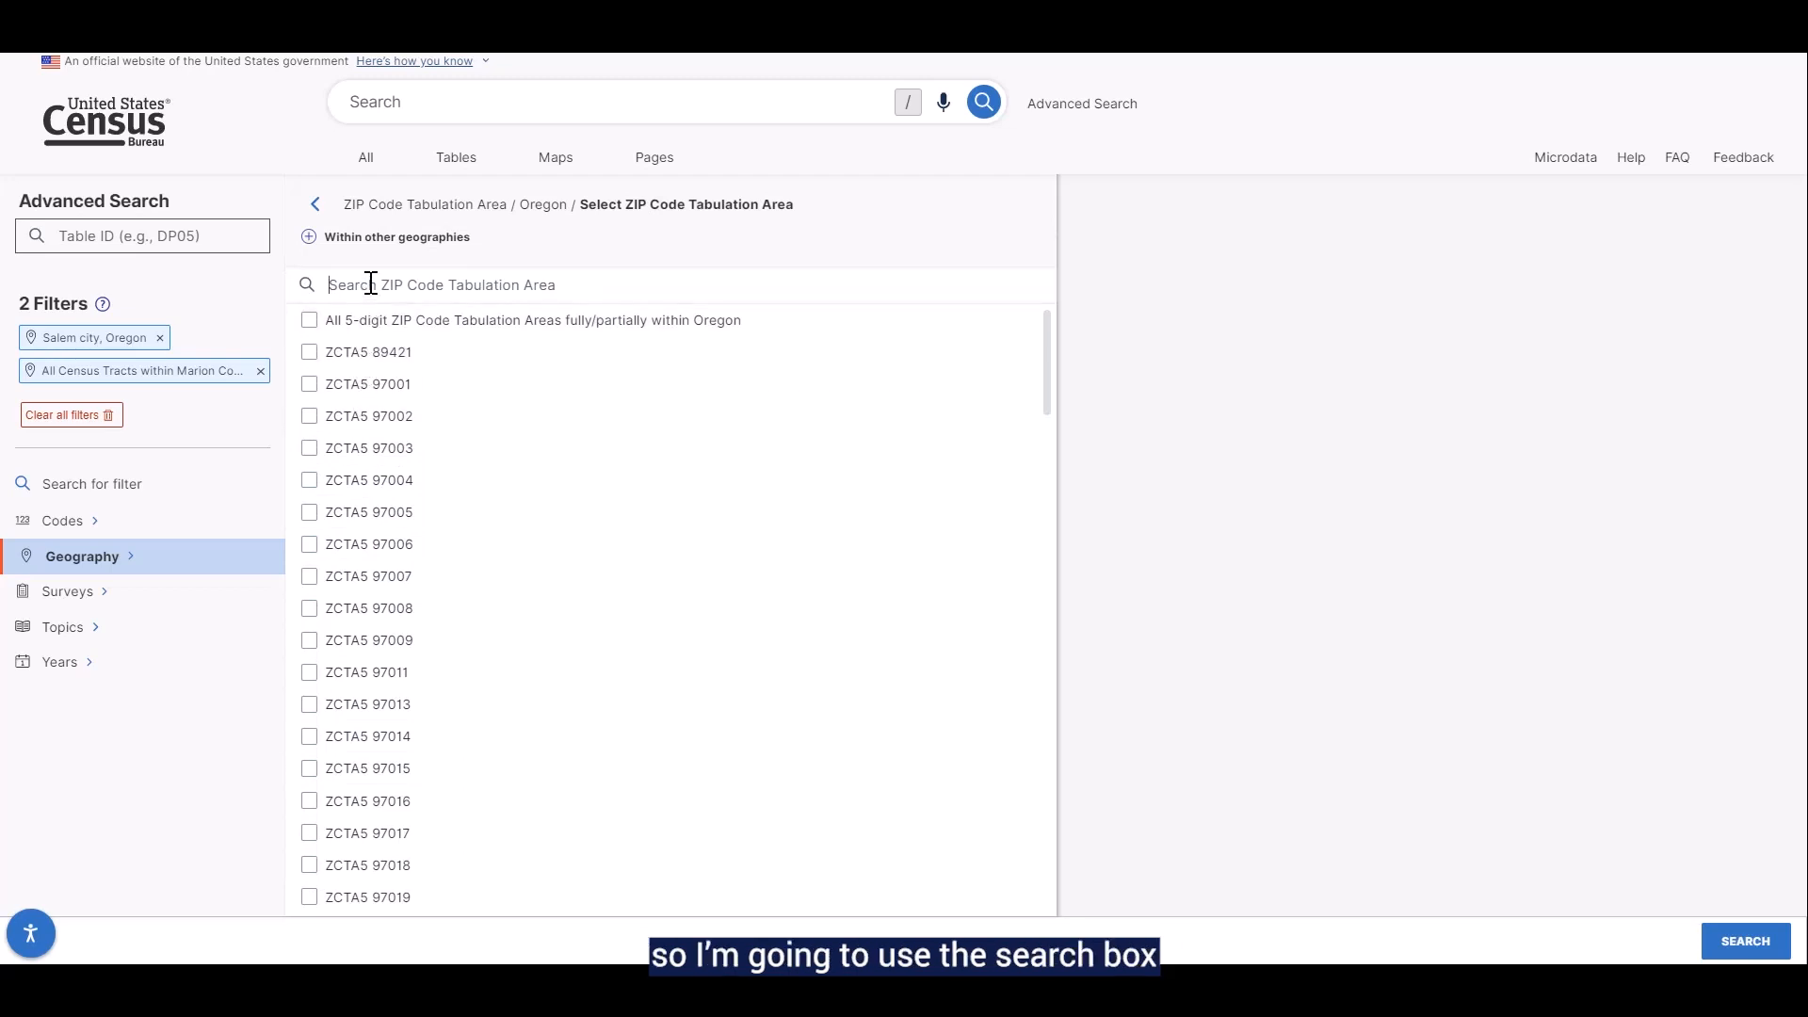
type("973")
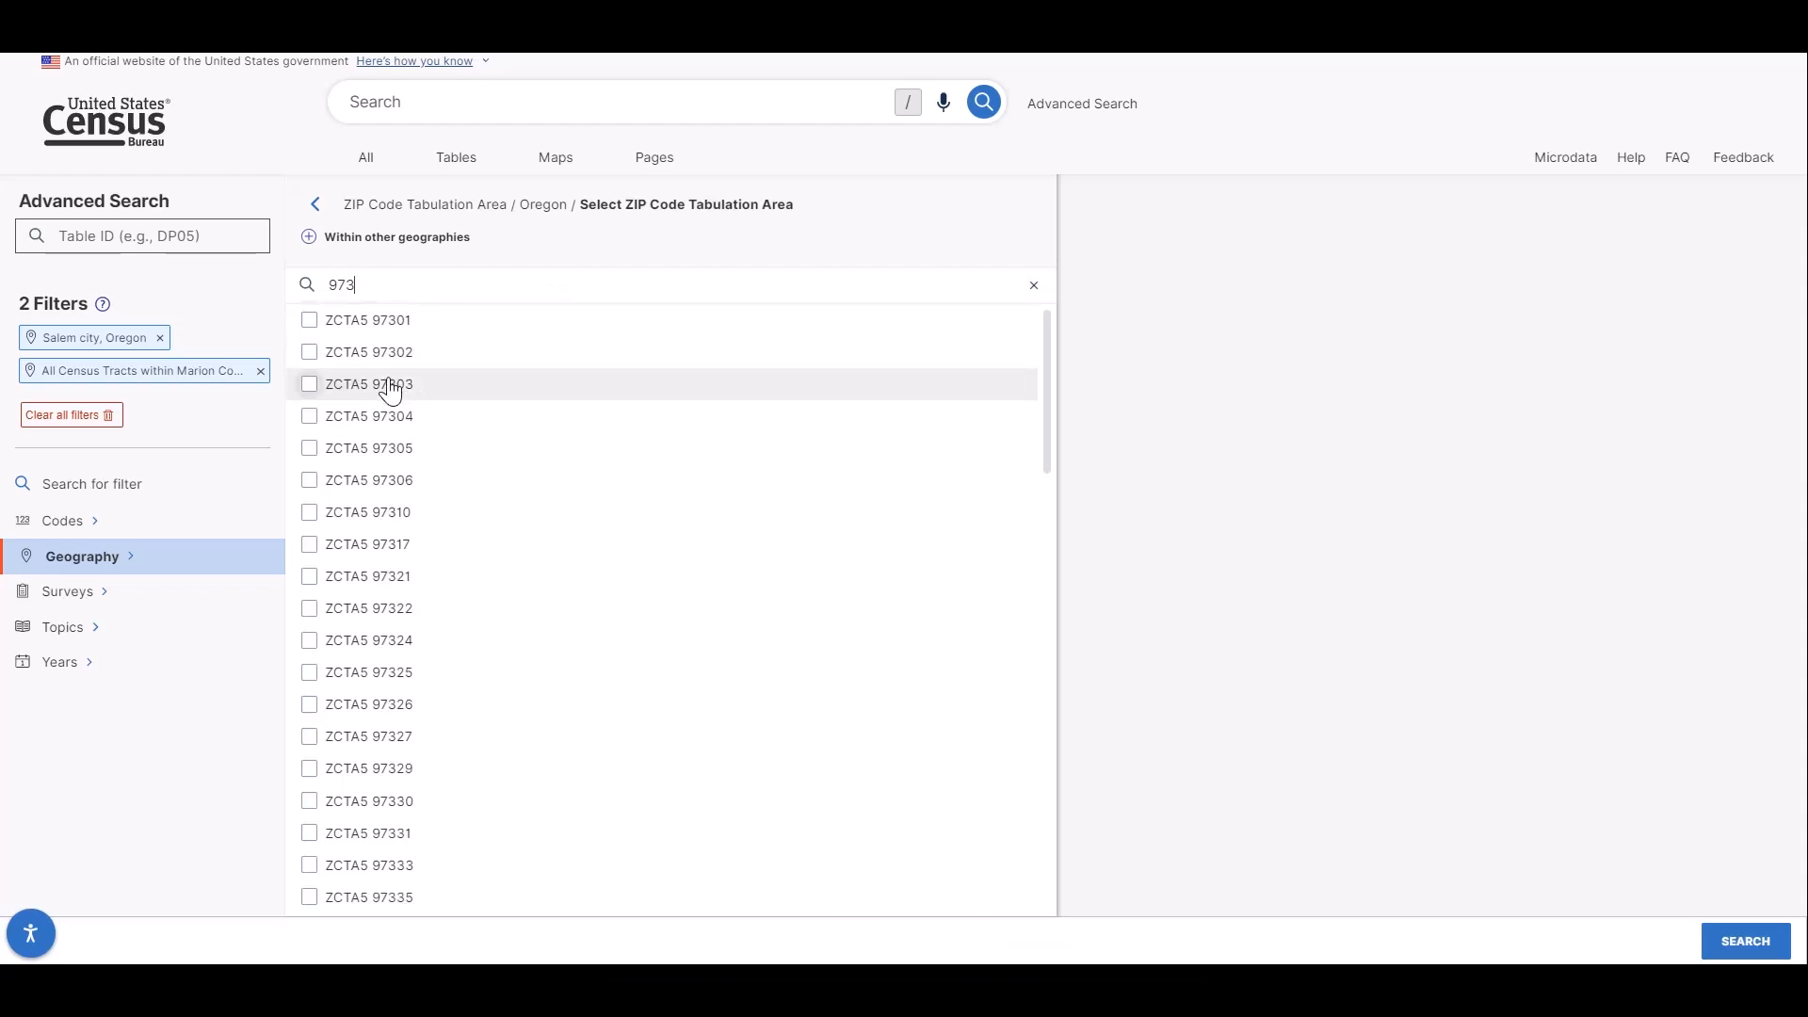
left_click(311, 325)
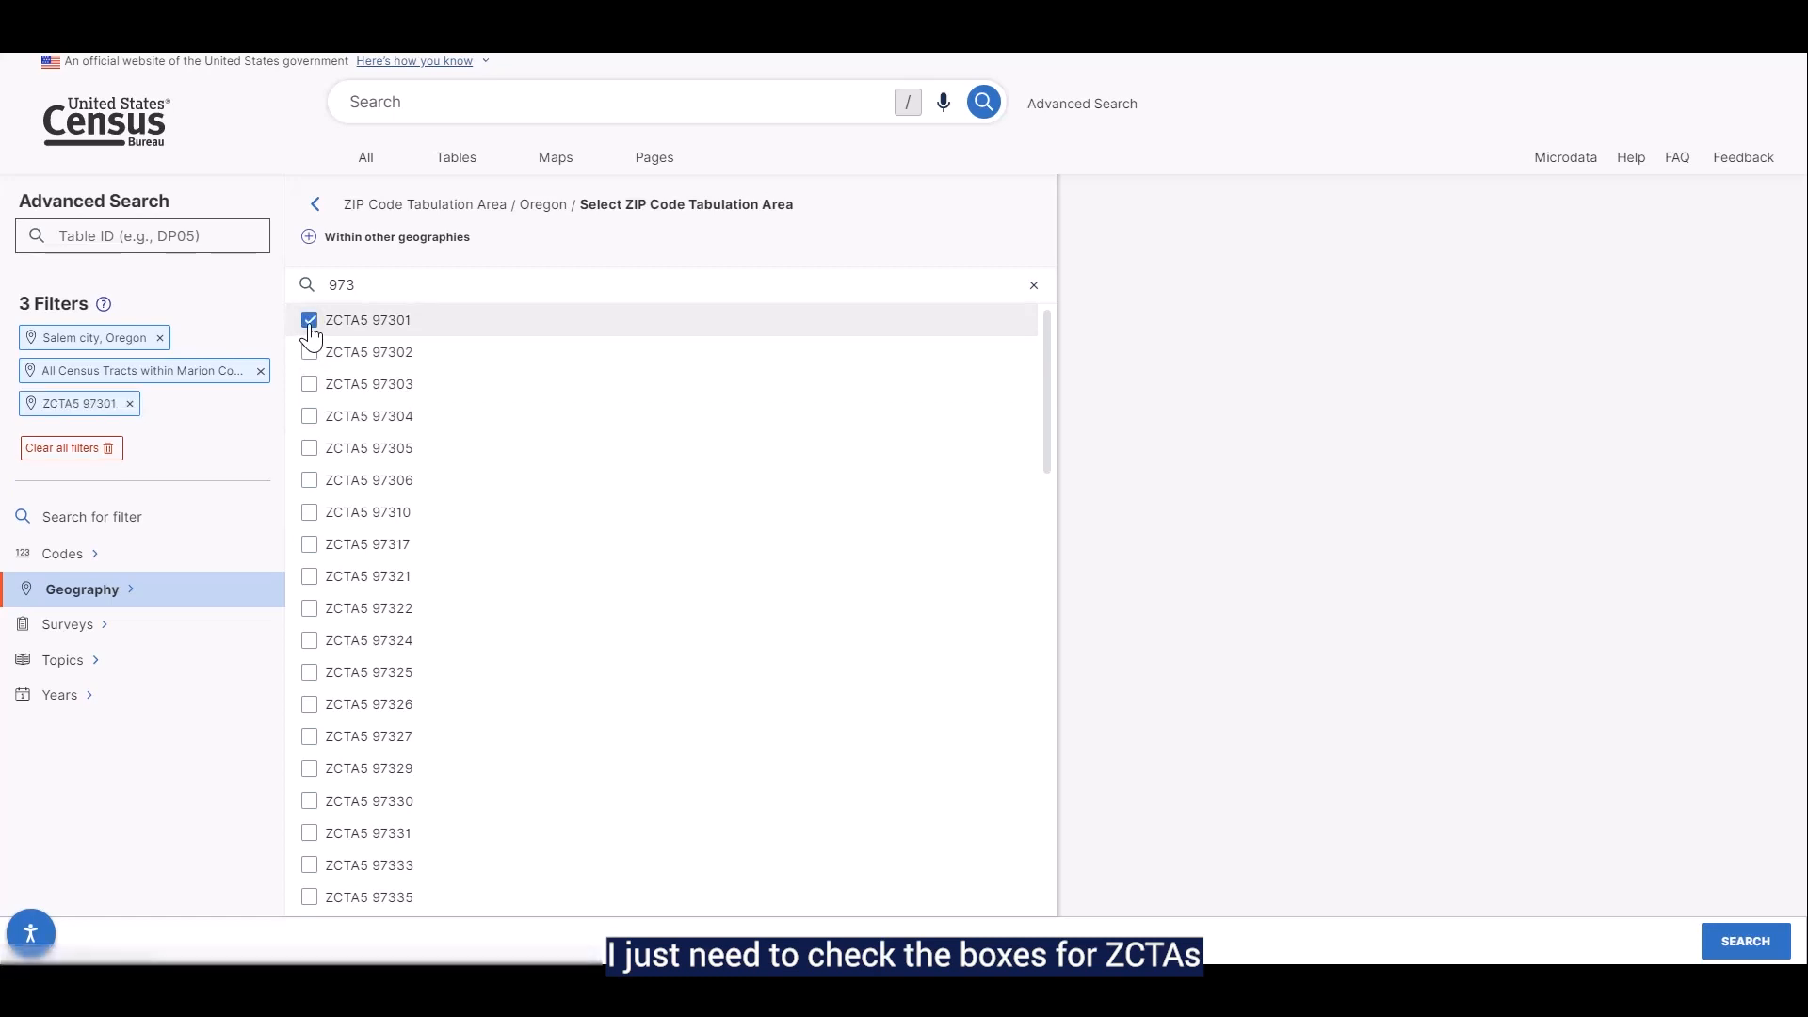
left_click(312, 358)
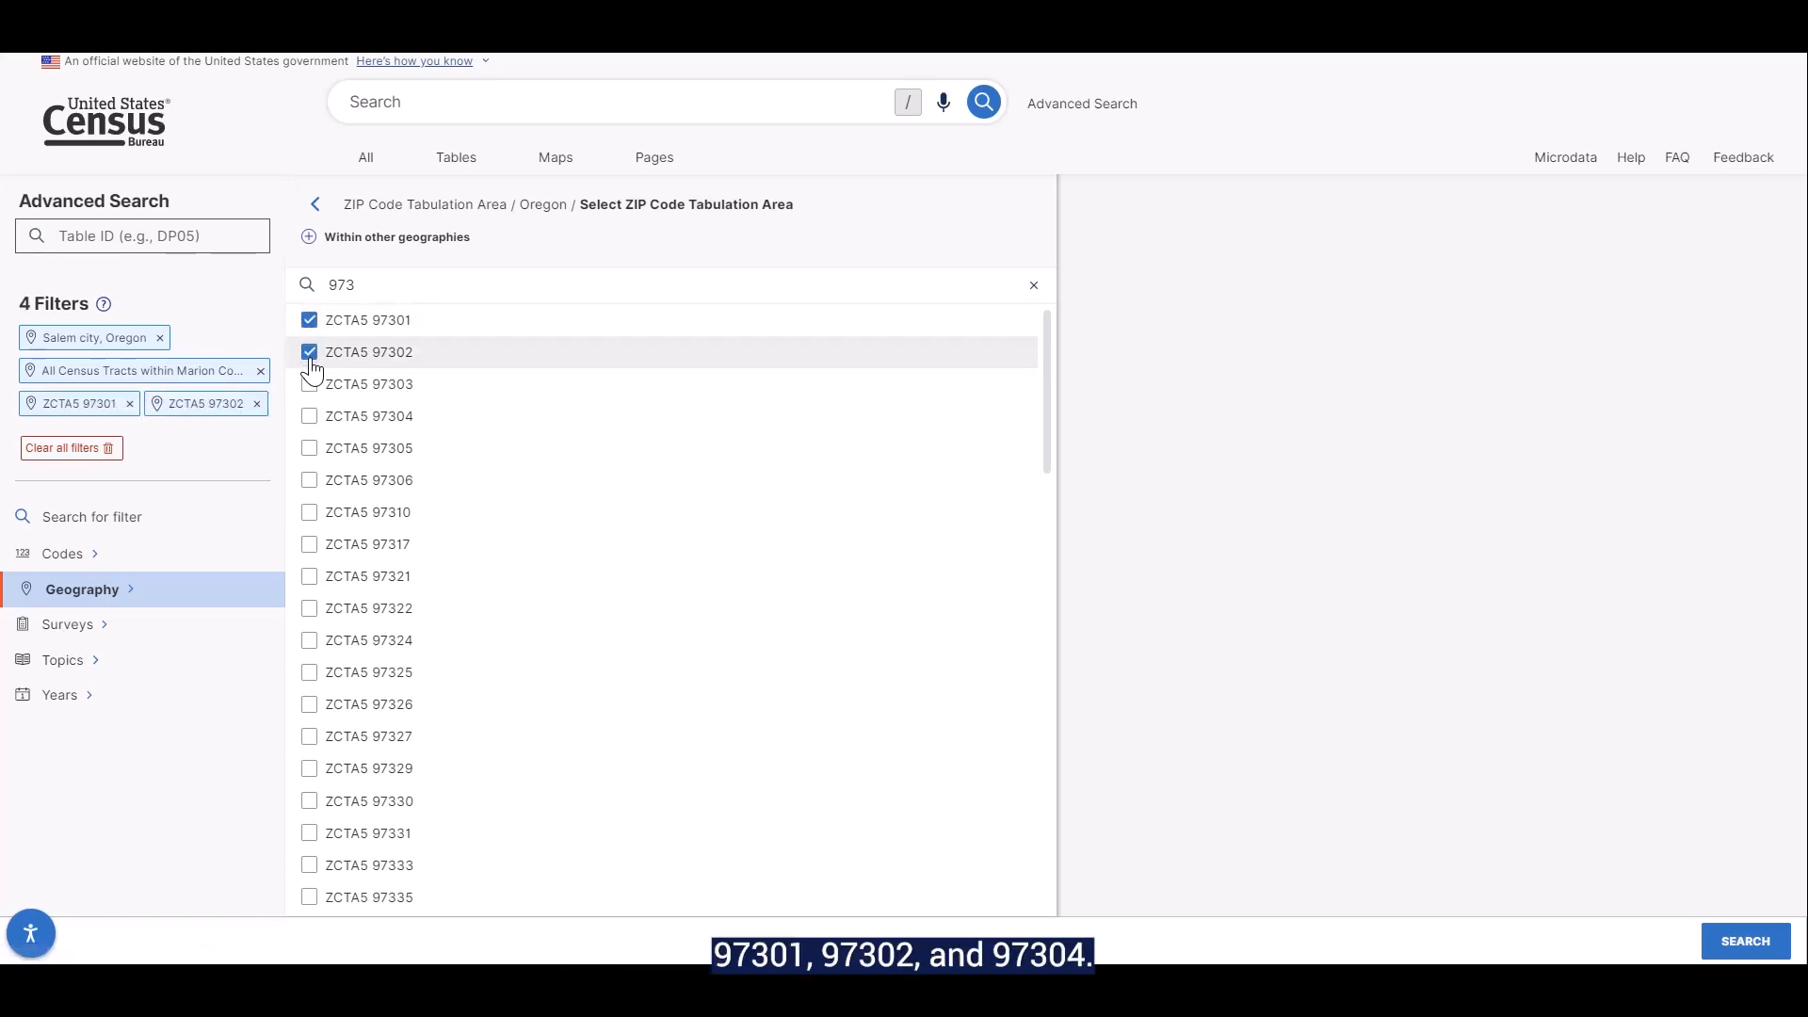
left_click(309, 420)
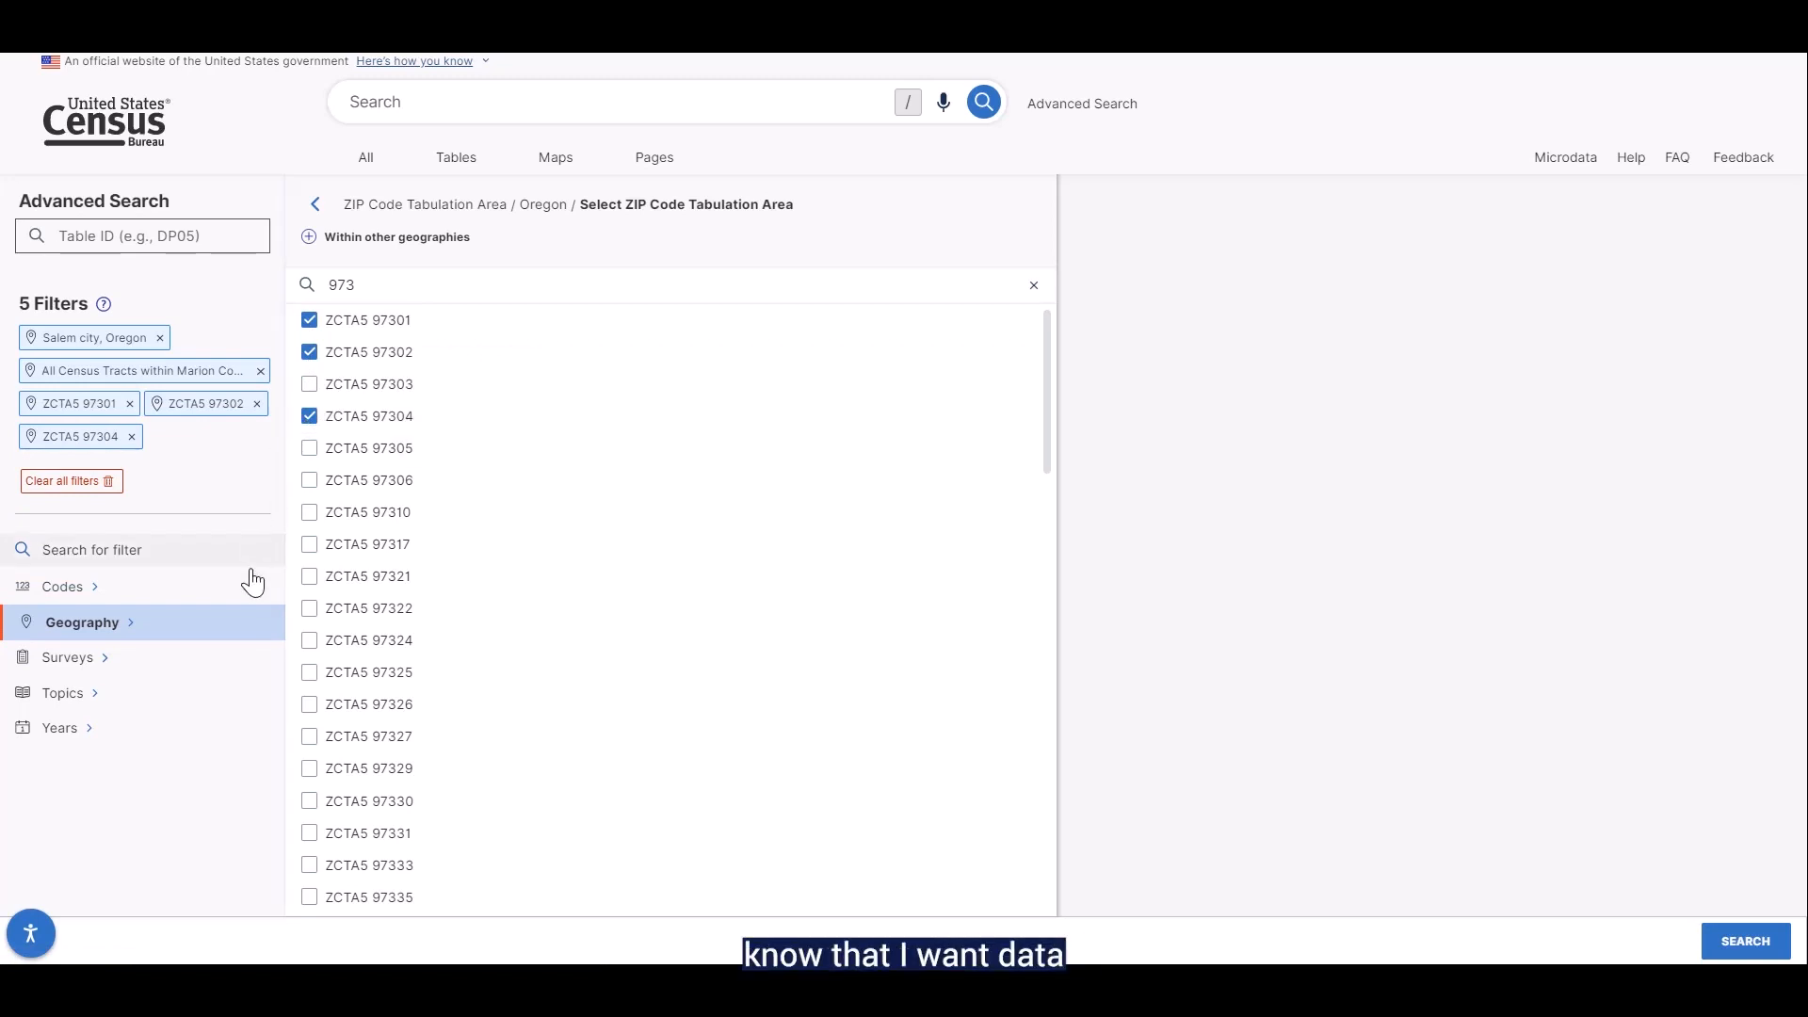
Add a survey filter for Demographic and Housing Characteristics from the Decennial Census
left_click(222, 674)
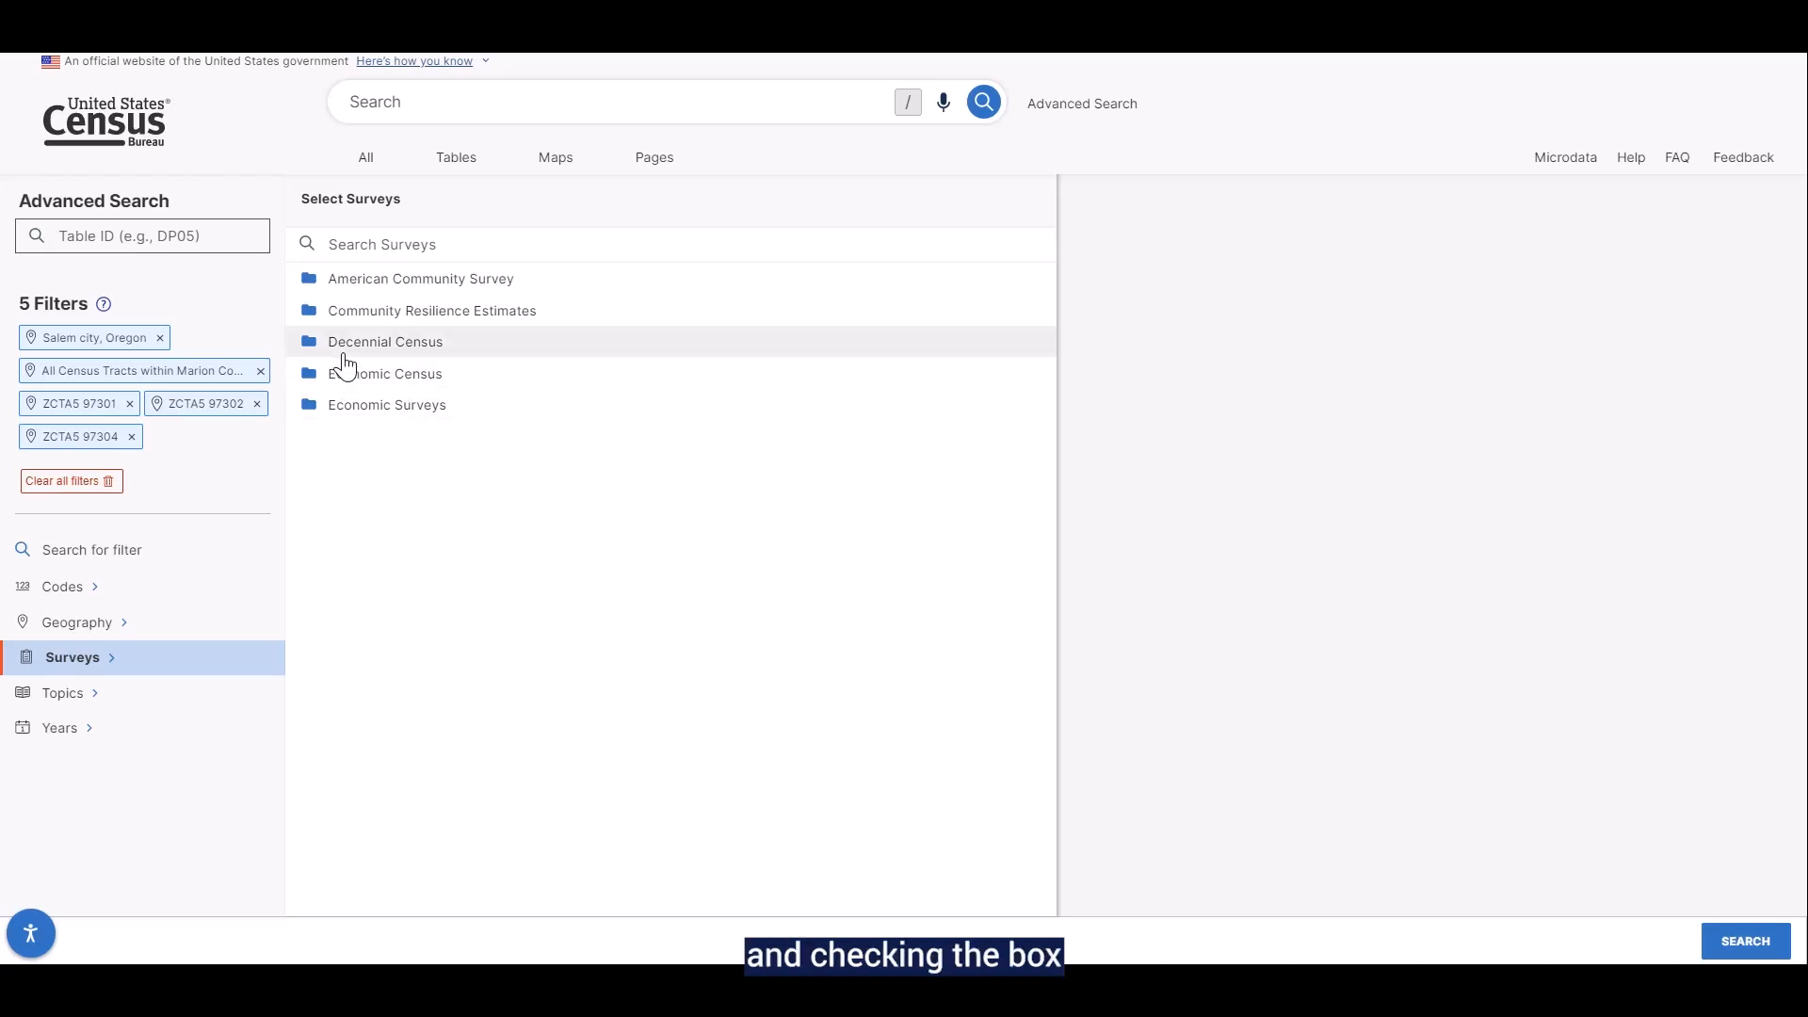
left_click(344, 349)
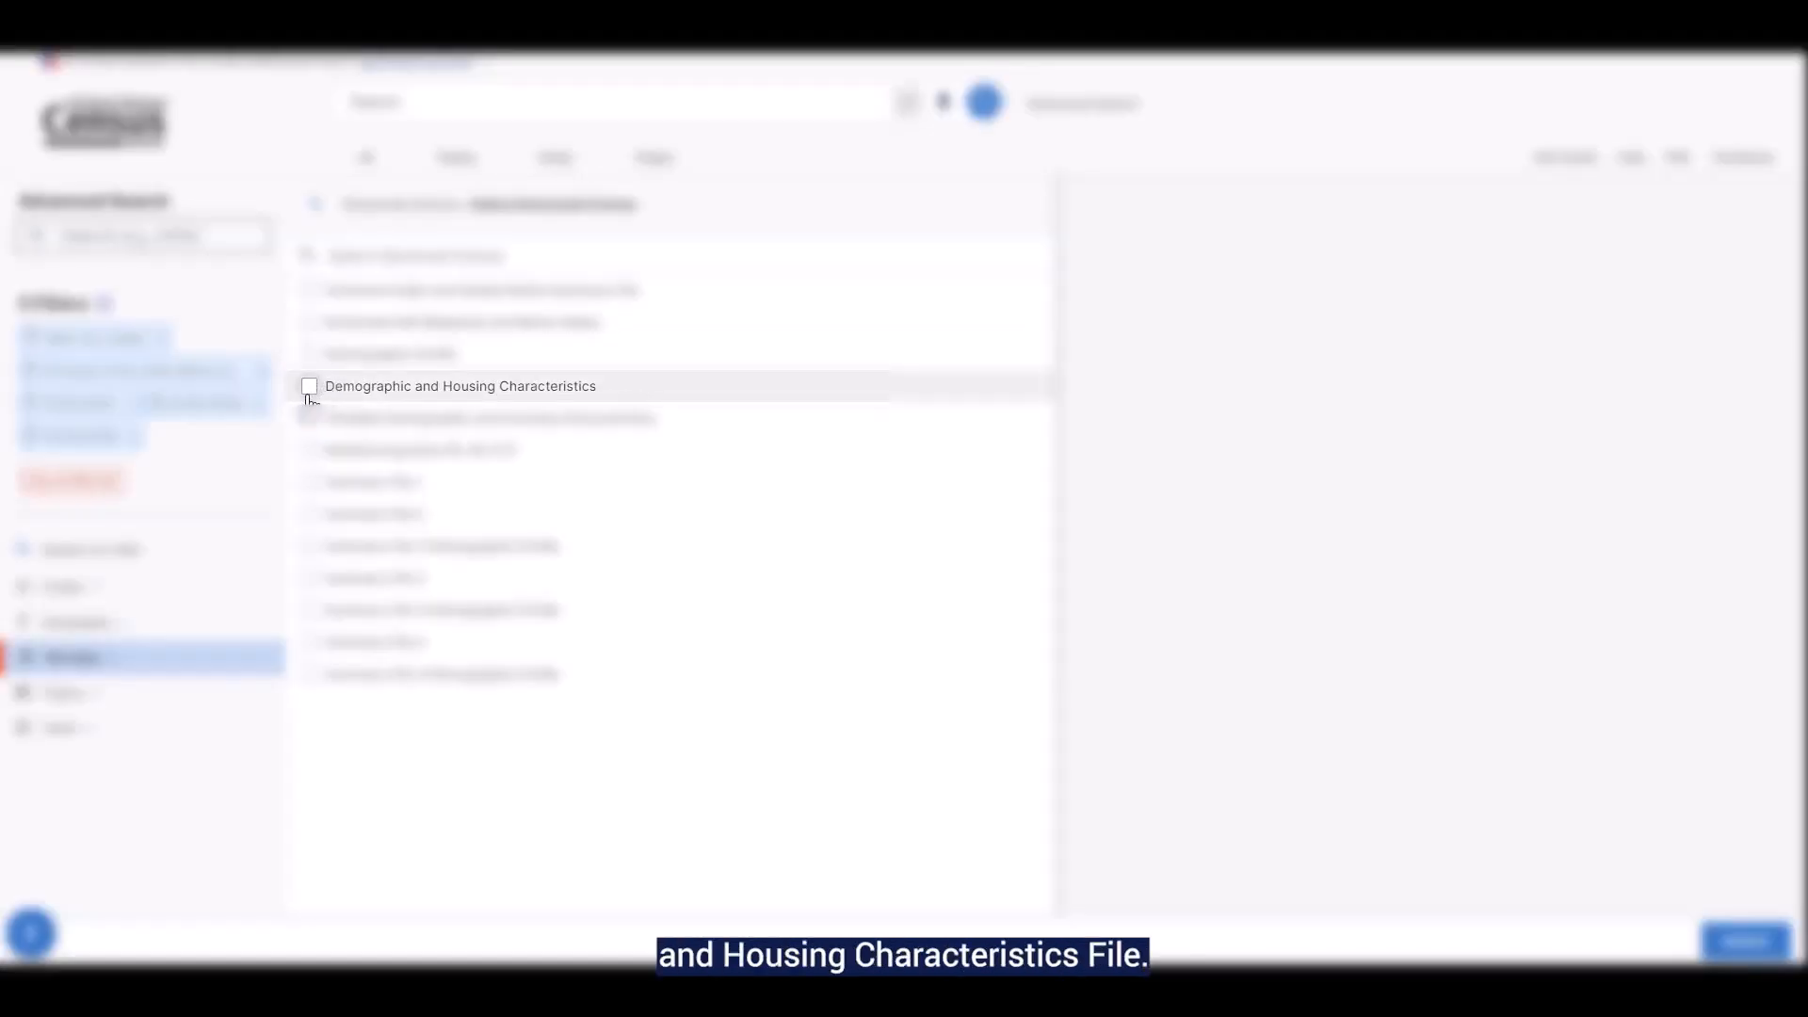
left_click(308, 389)
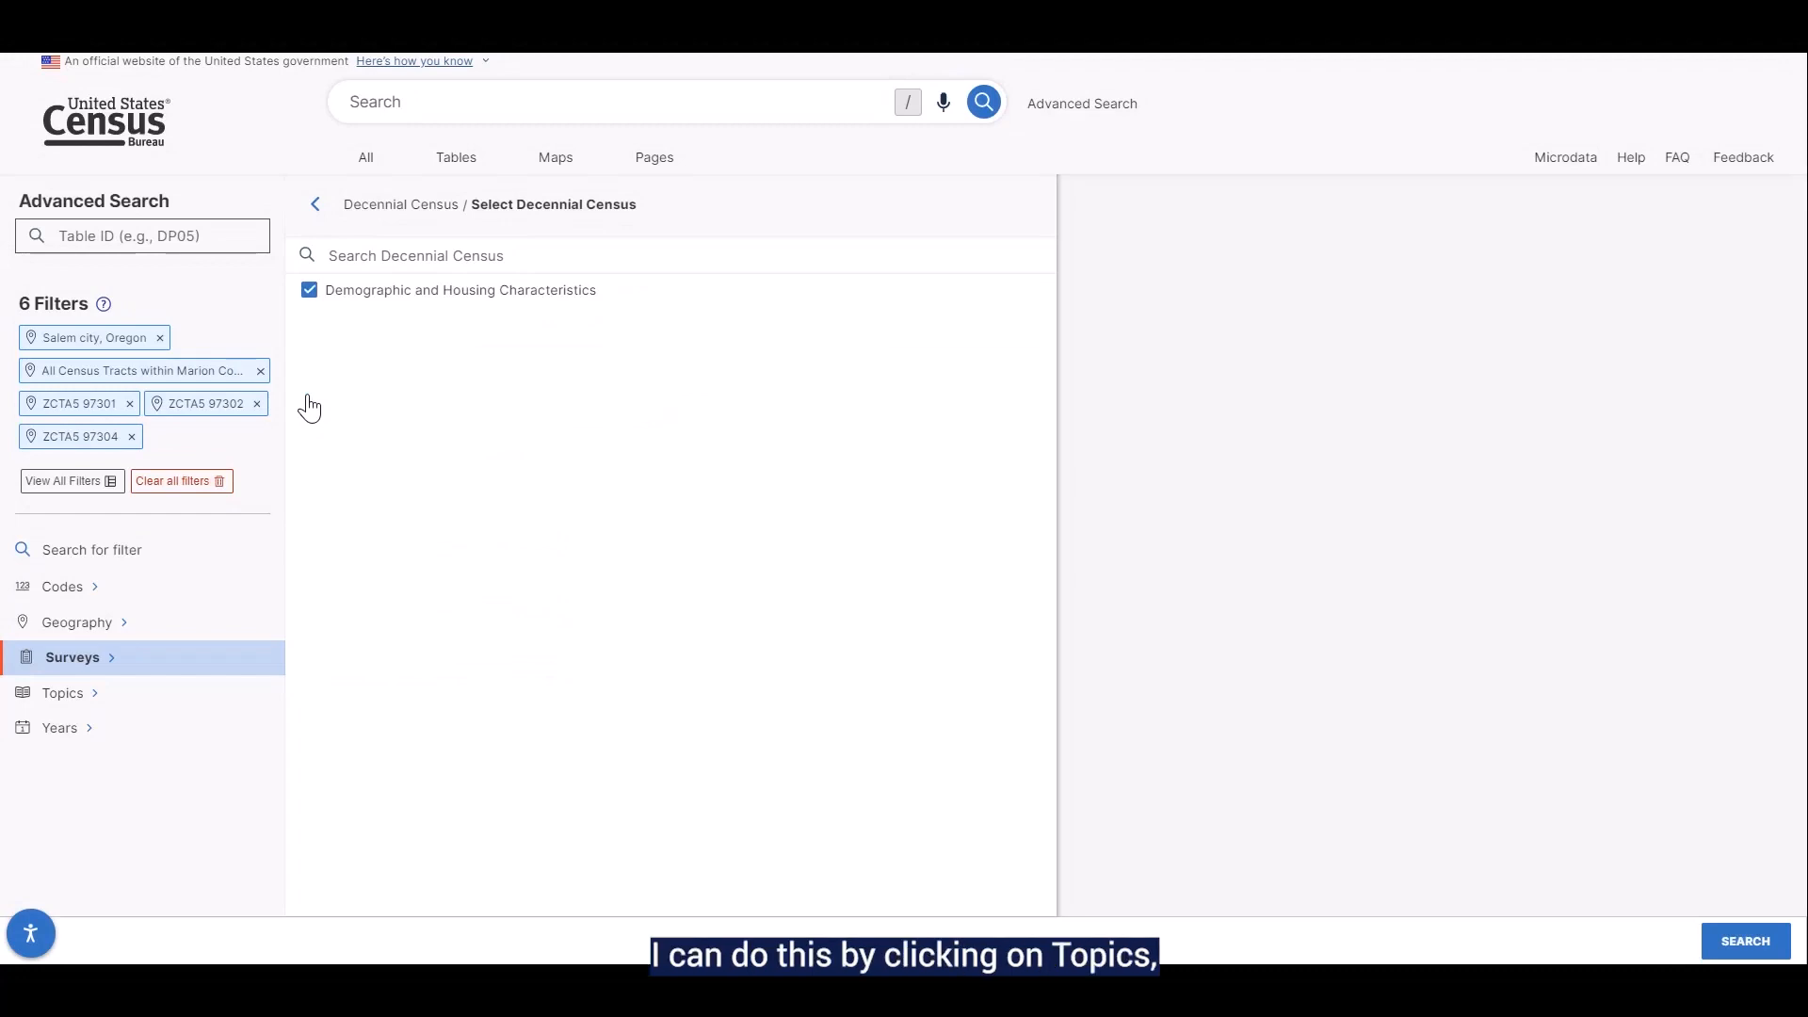
Add the Vacancy topic filter from Housing and run the search with all chosen filters
left_click(214, 718)
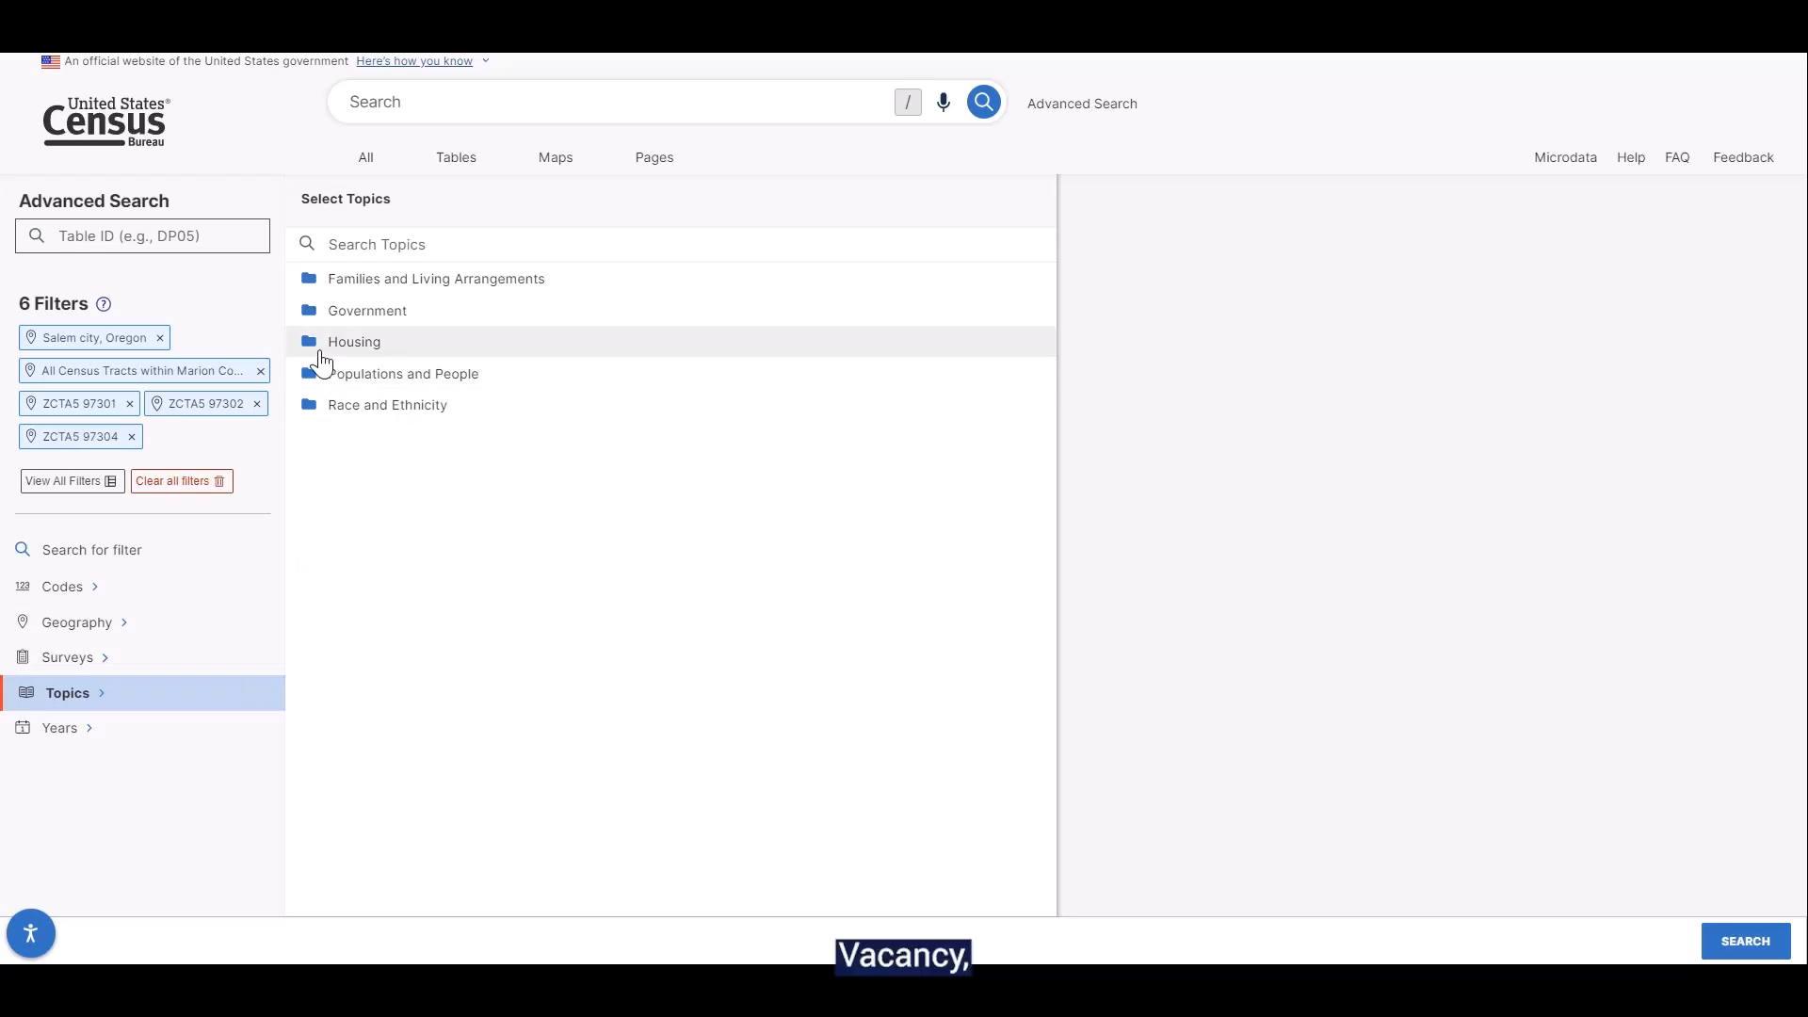
left_click(321, 348)
left_click(314, 364)
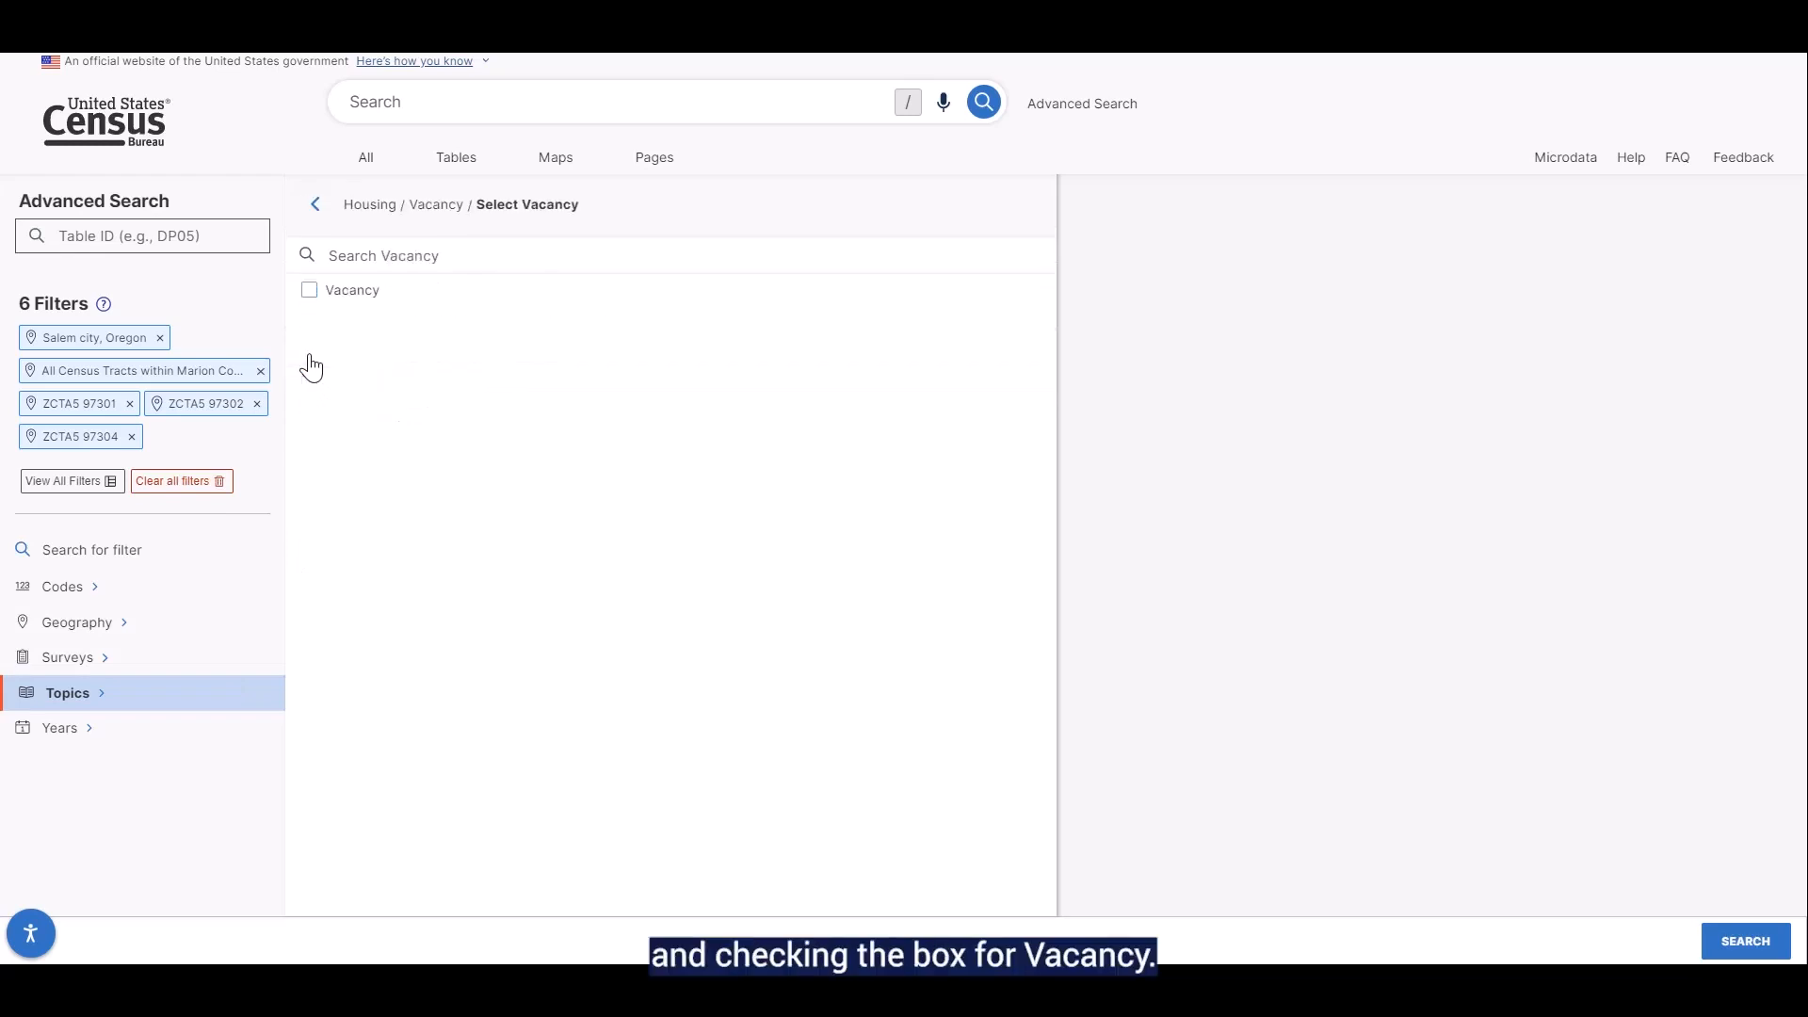
left_click(308, 296)
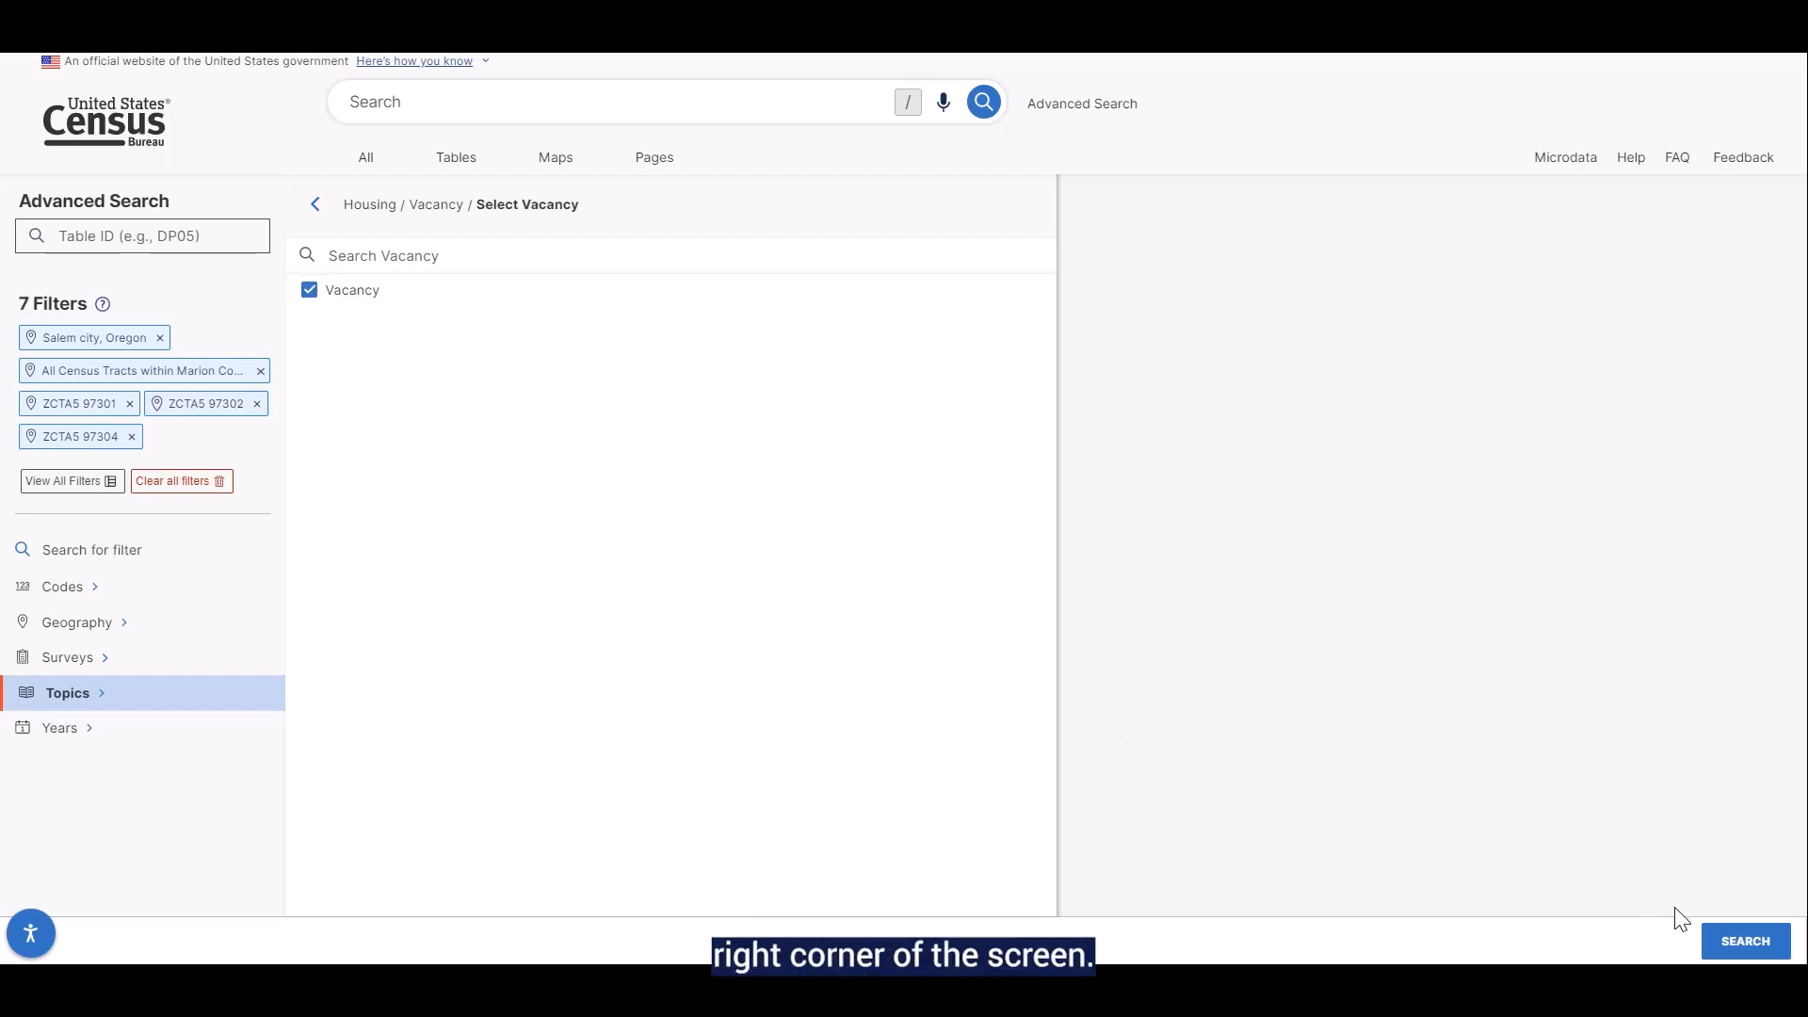
left_click(1710, 923)
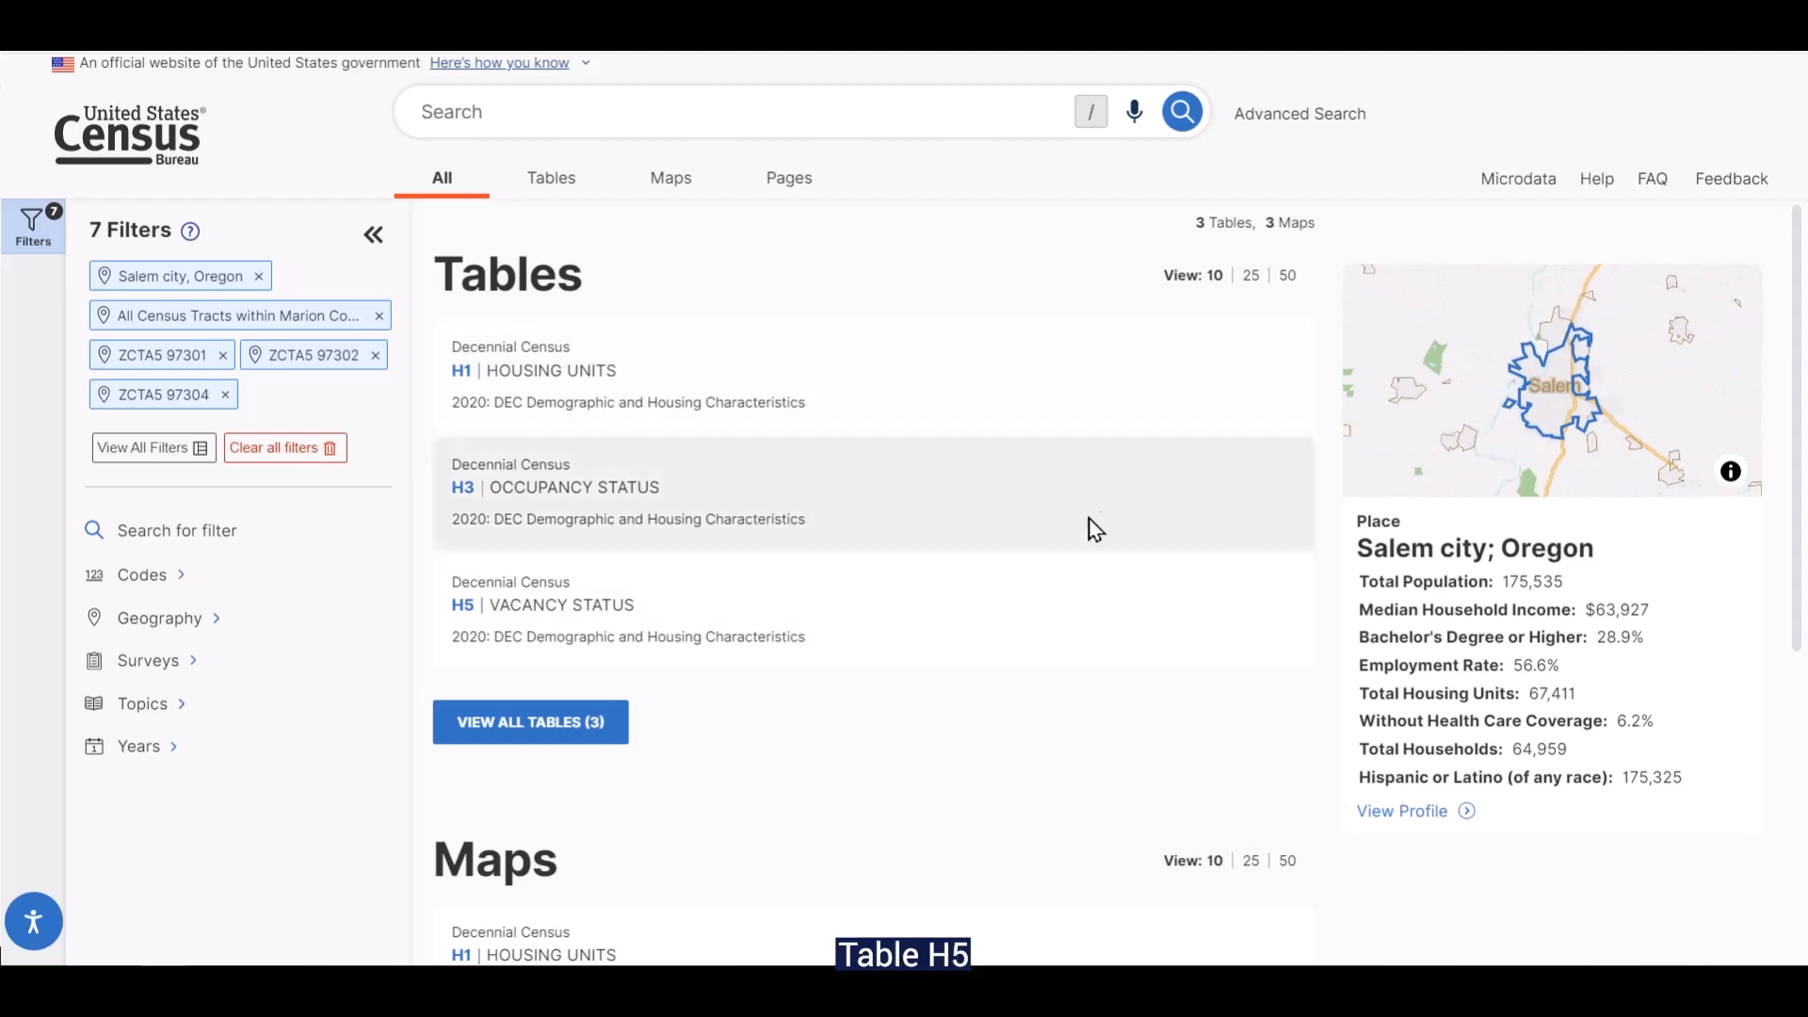
Open table H5 Vacancy Status, expand it to full width and look across its geography columns
left_click(621, 621)
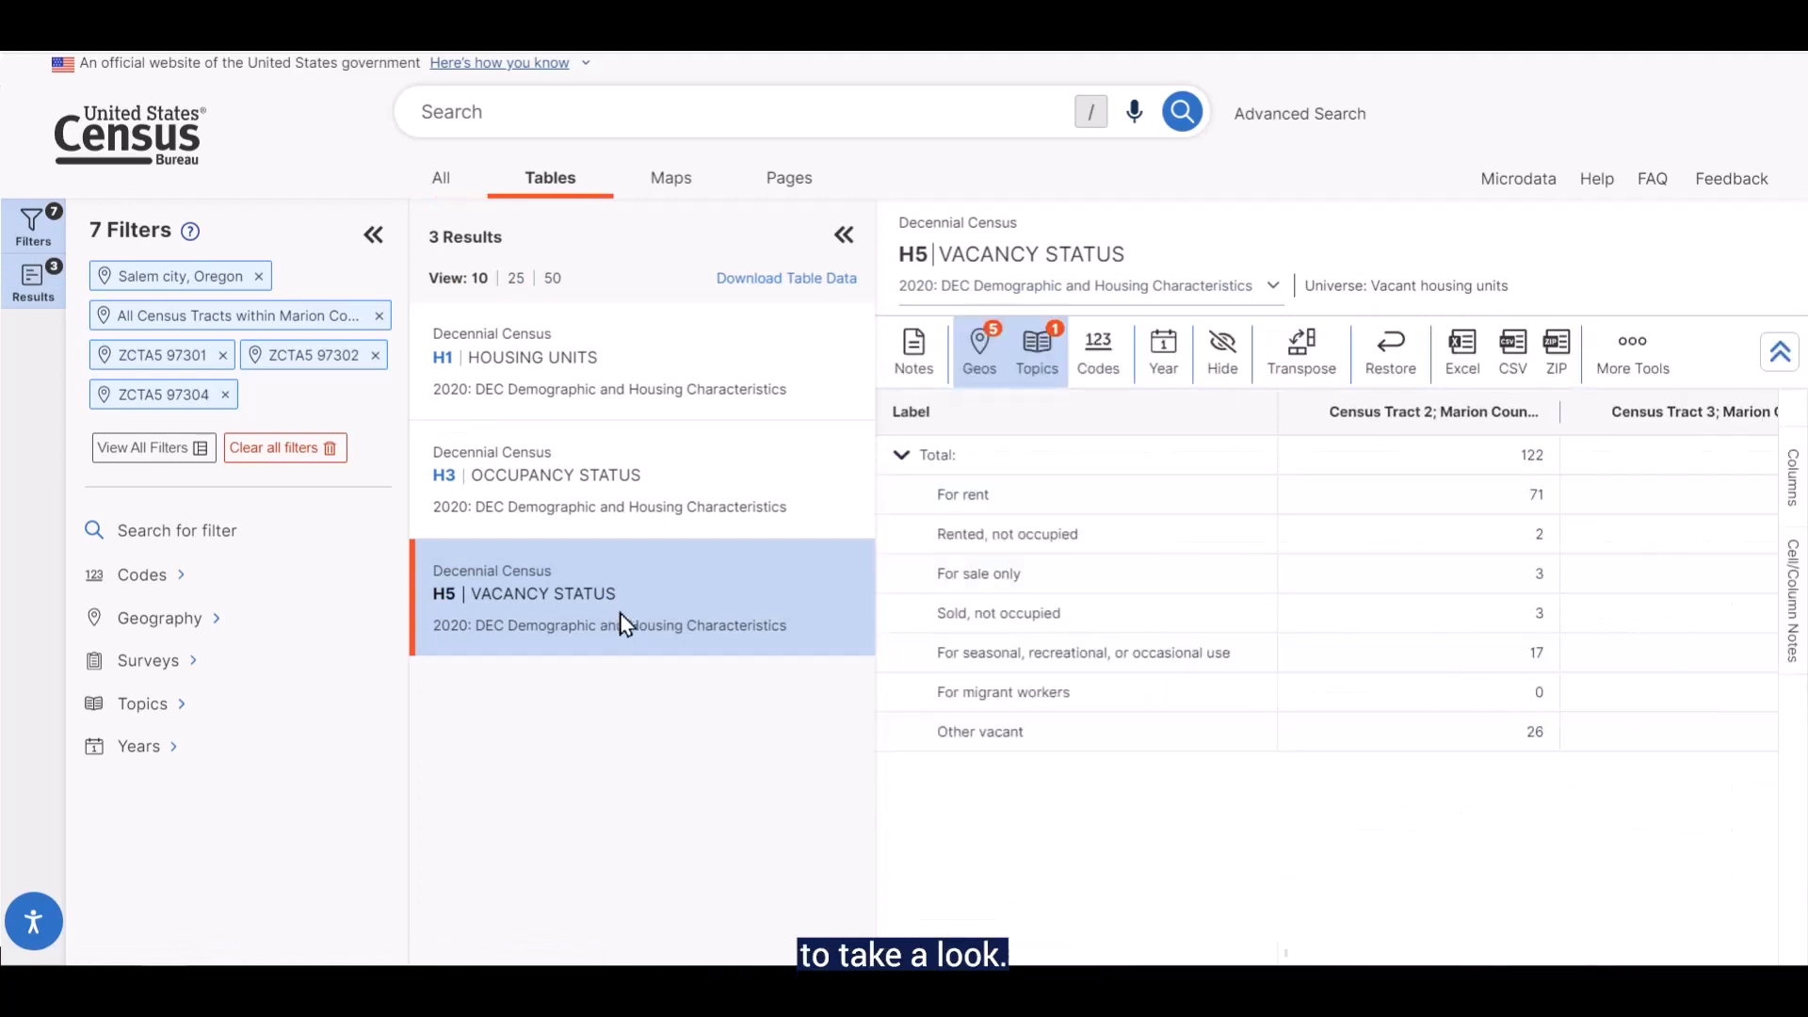
left_click(843, 237)
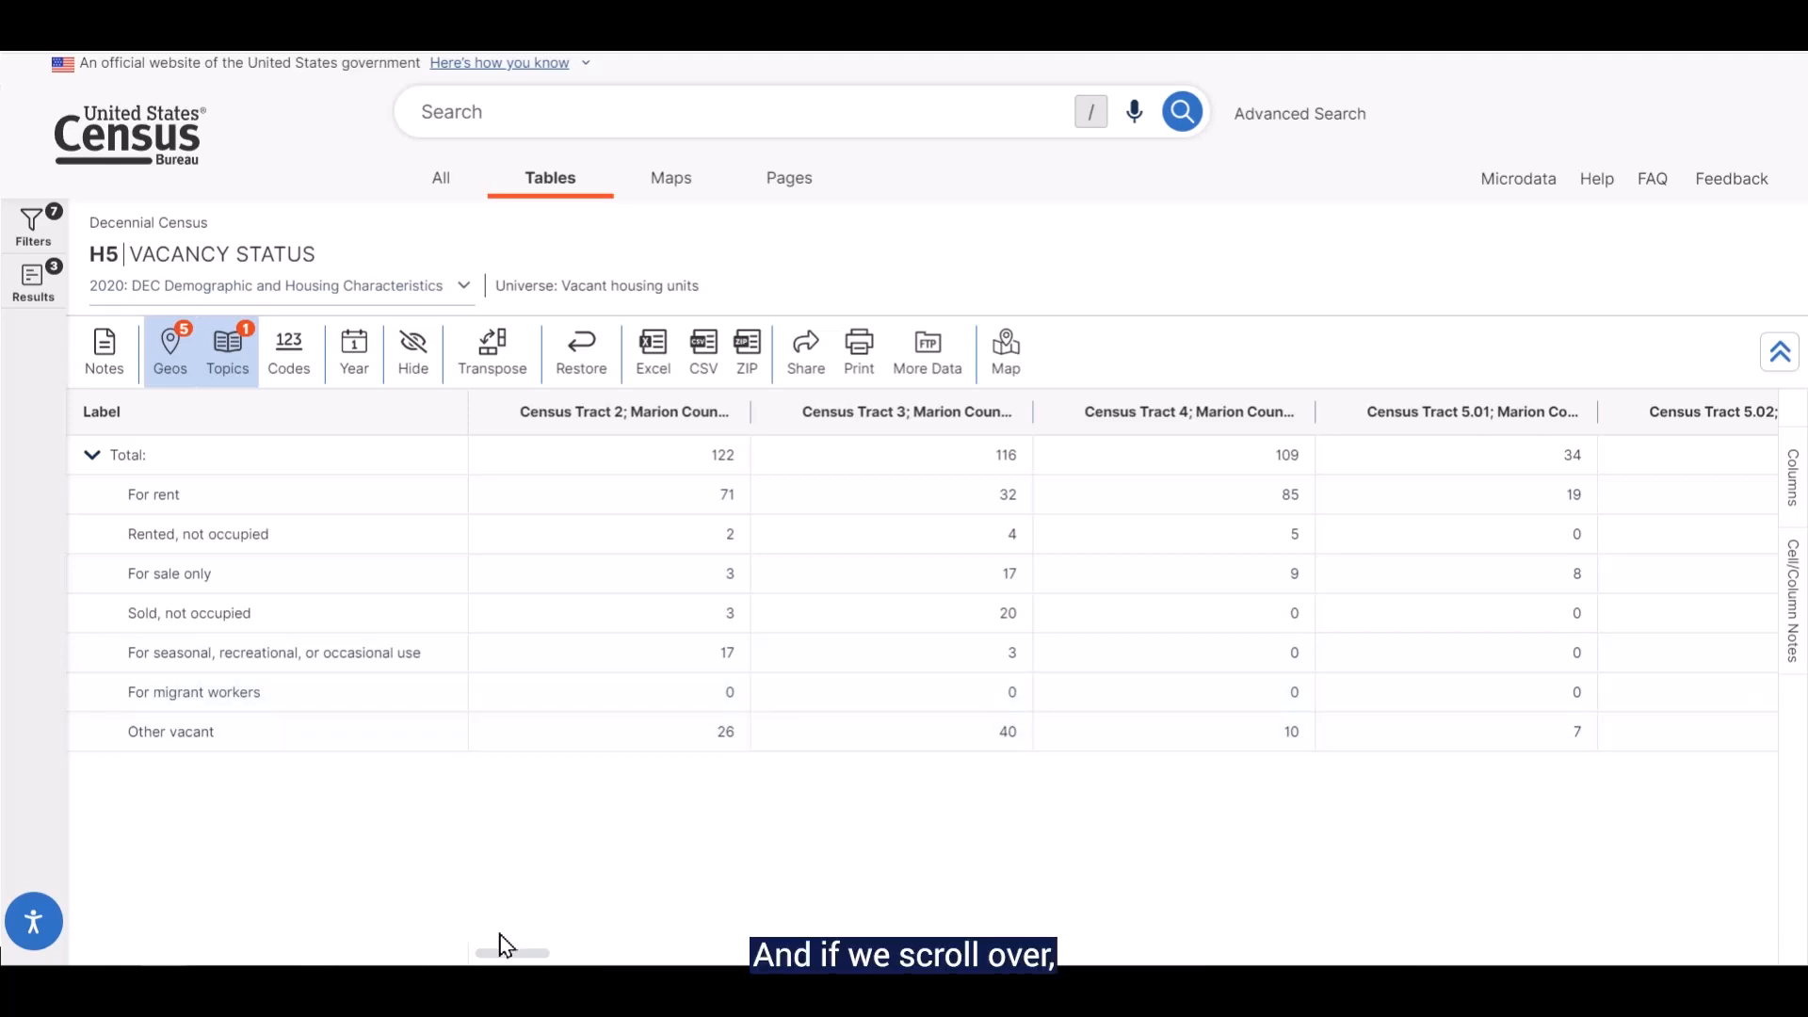
mouse_move(492, 951)
left_mouse_down()
mouse_move(832, 915)
mouse_move(1751, 956)
mouse_move(513, 953)
left_mouse_up()
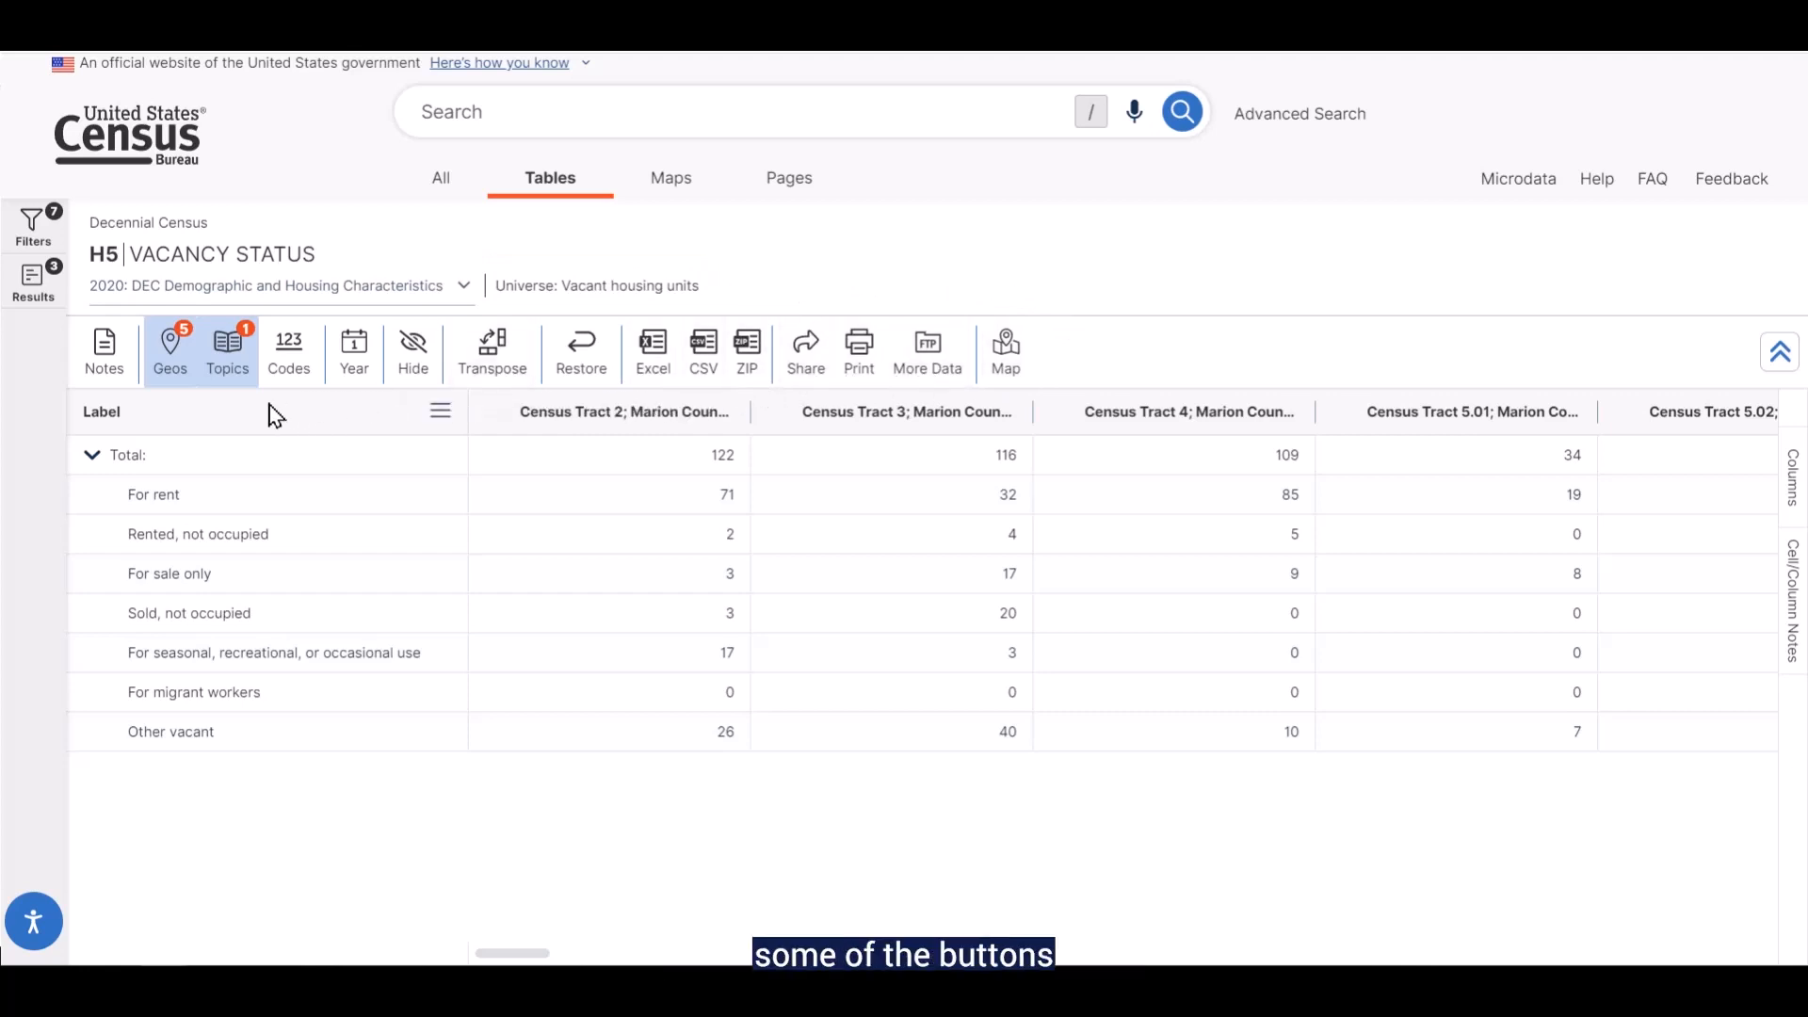
Review the H5 table's notes and the geography choices available for it, closing each without changes
left_click(115, 384)
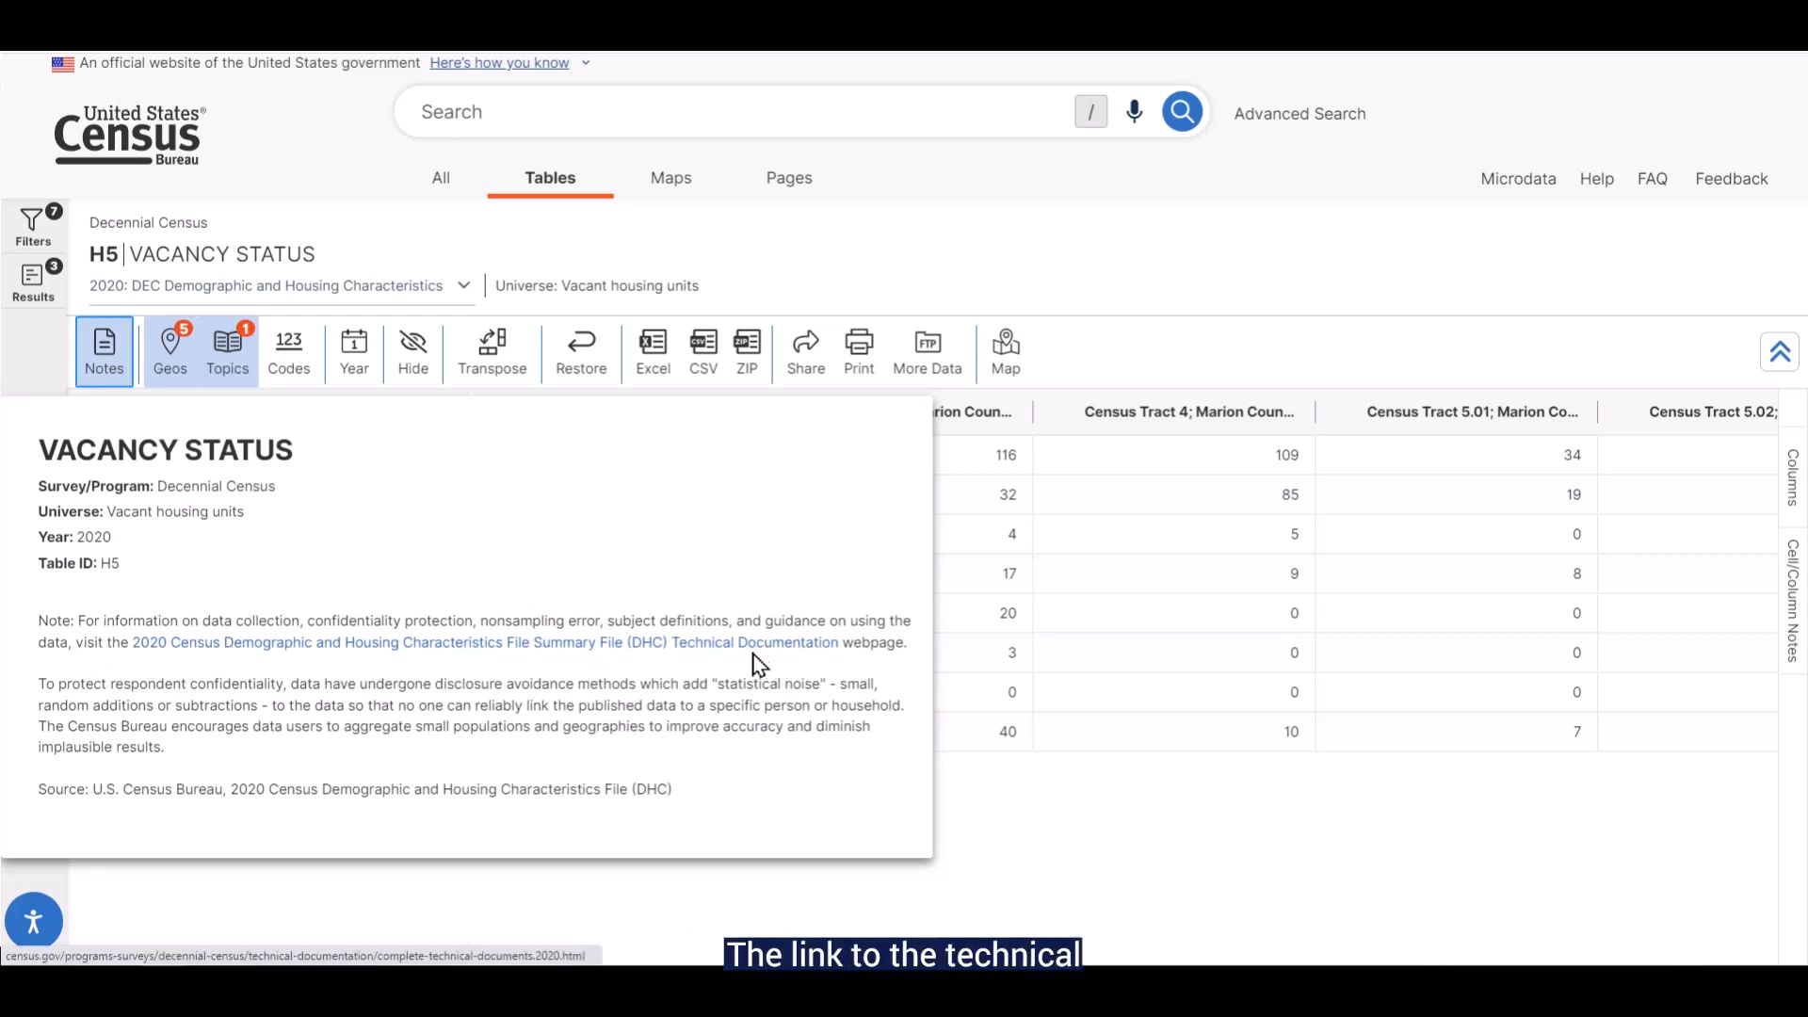
left_click(111, 386)
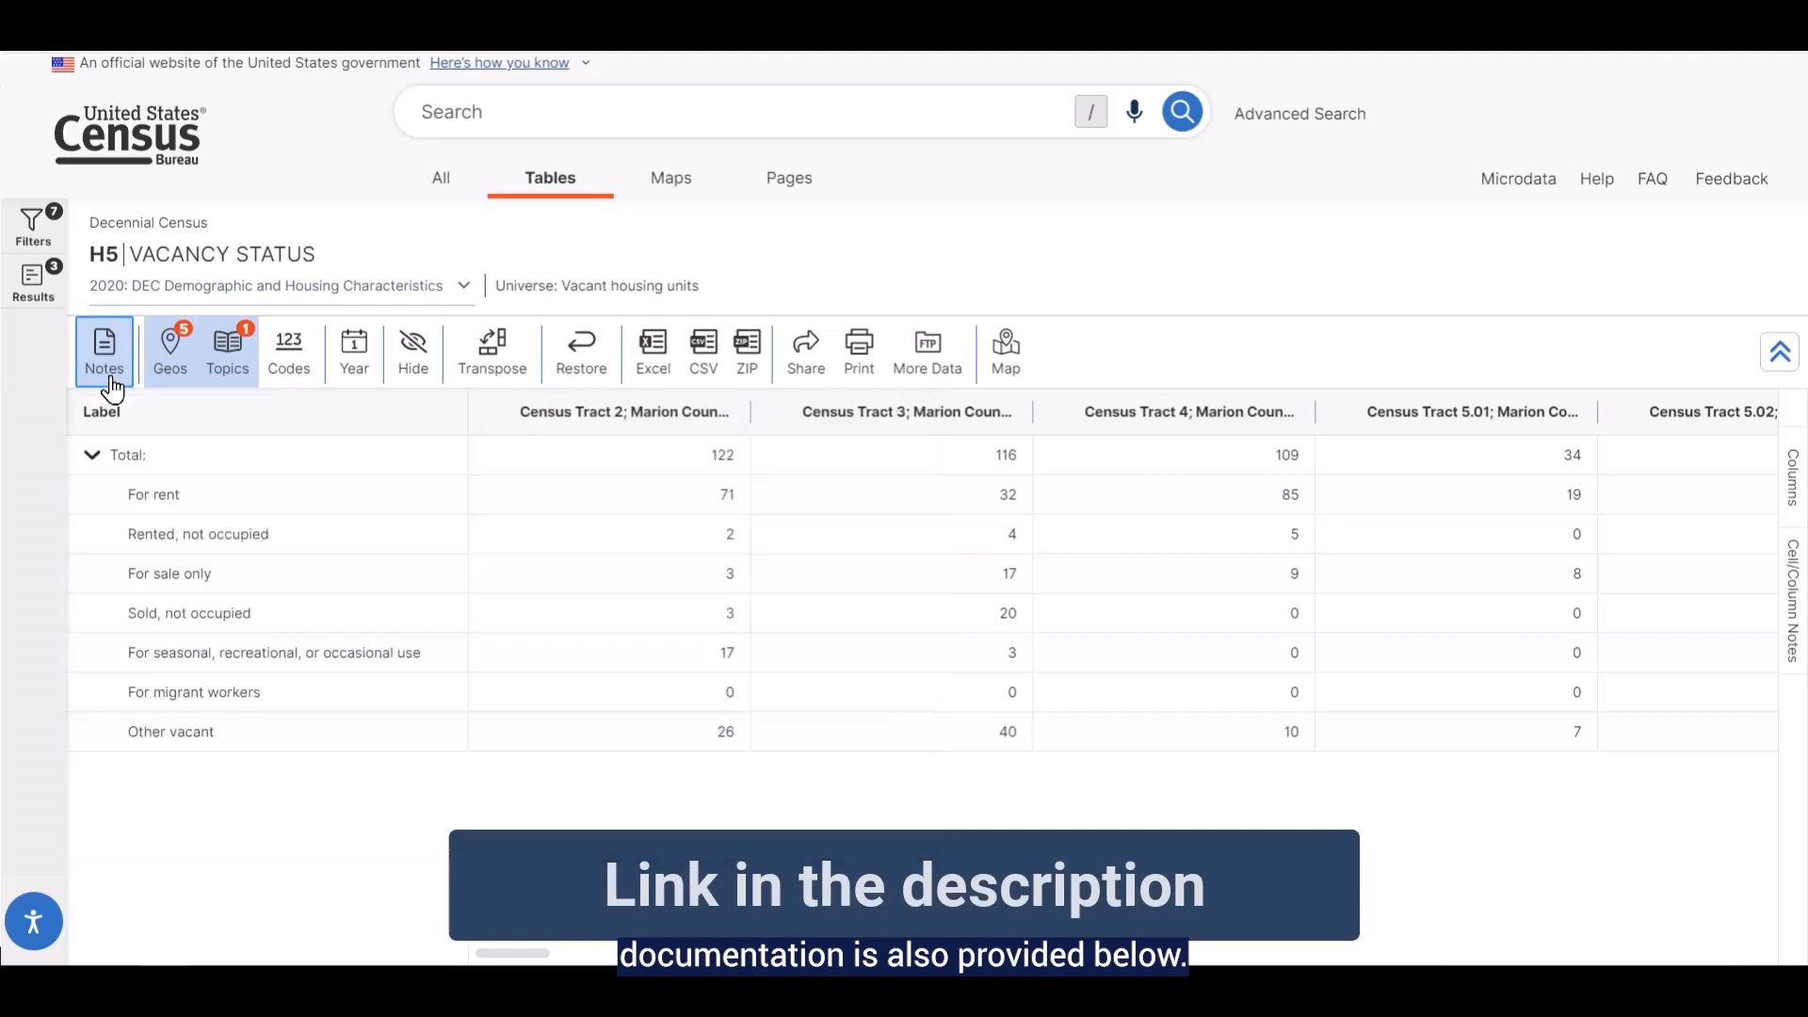
left_click(185, 386)
scroll(143, 611, "down", 4)
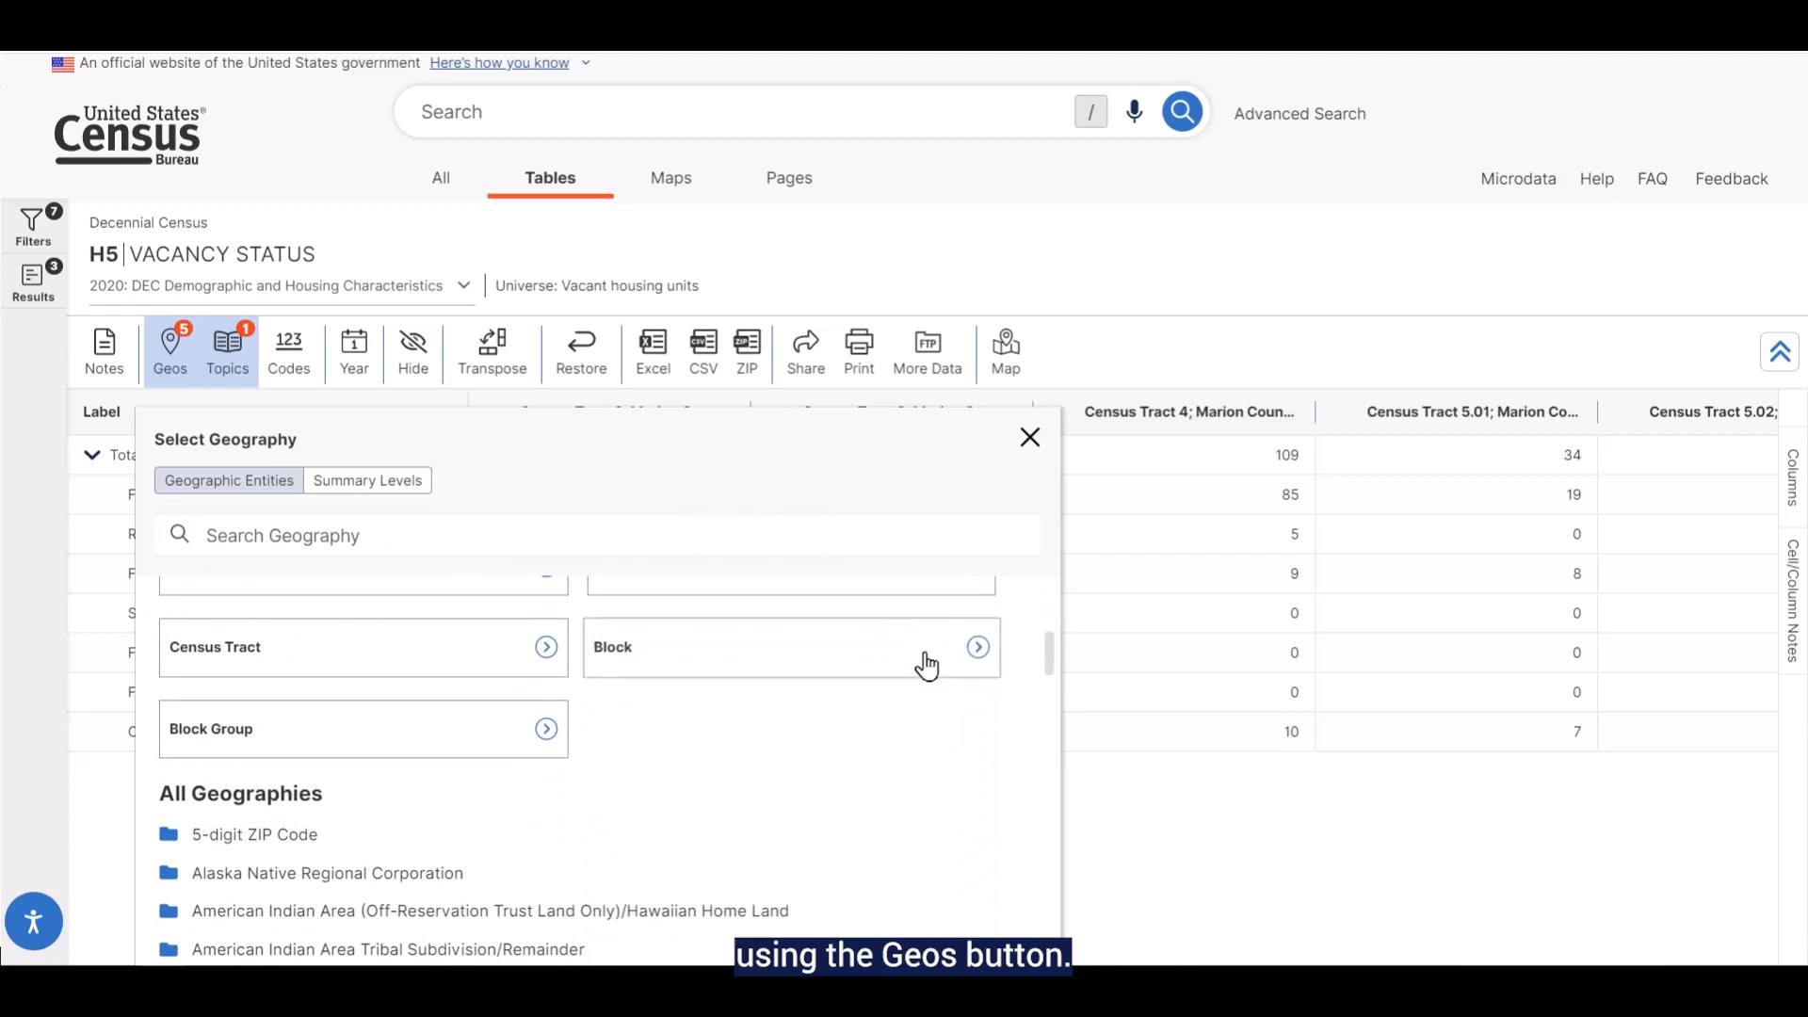
scroll(926, 648, "up", 4)
left_click(1031, 443)
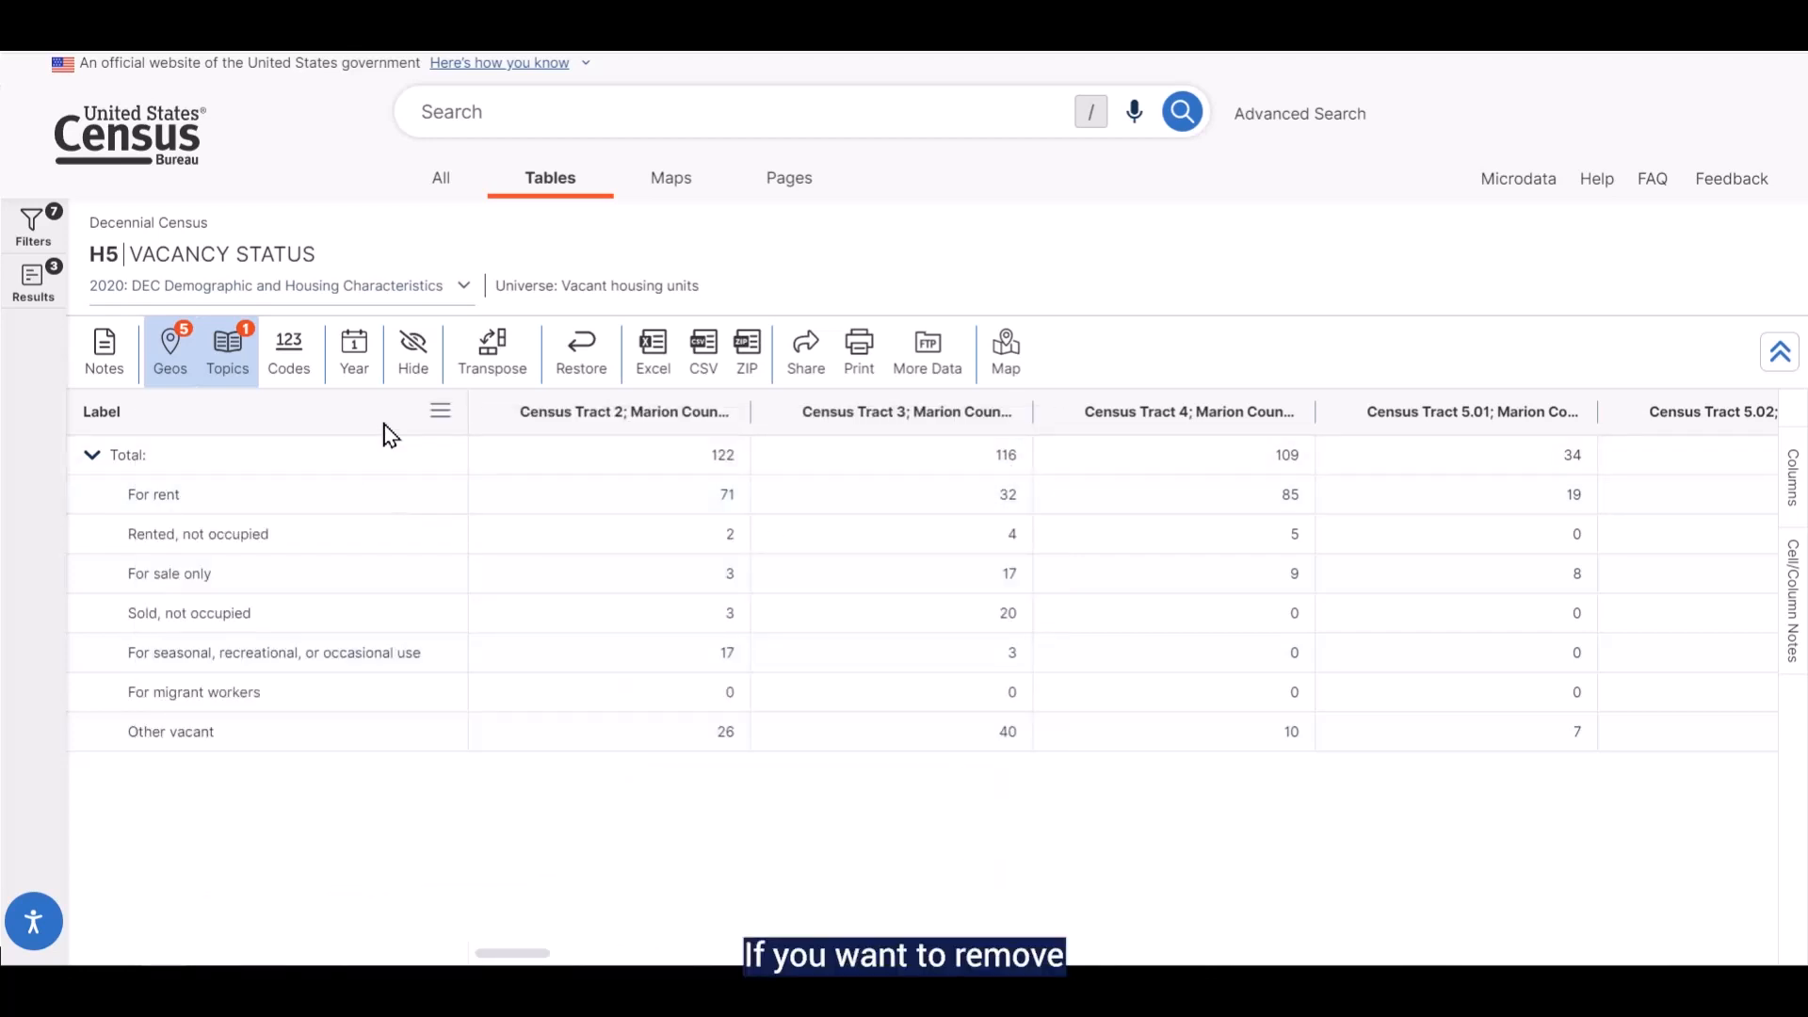
Hide the Census Tract 2, 3 and 4 columns in the H5 table, and restore the table to its original format
left_click(414, 381)
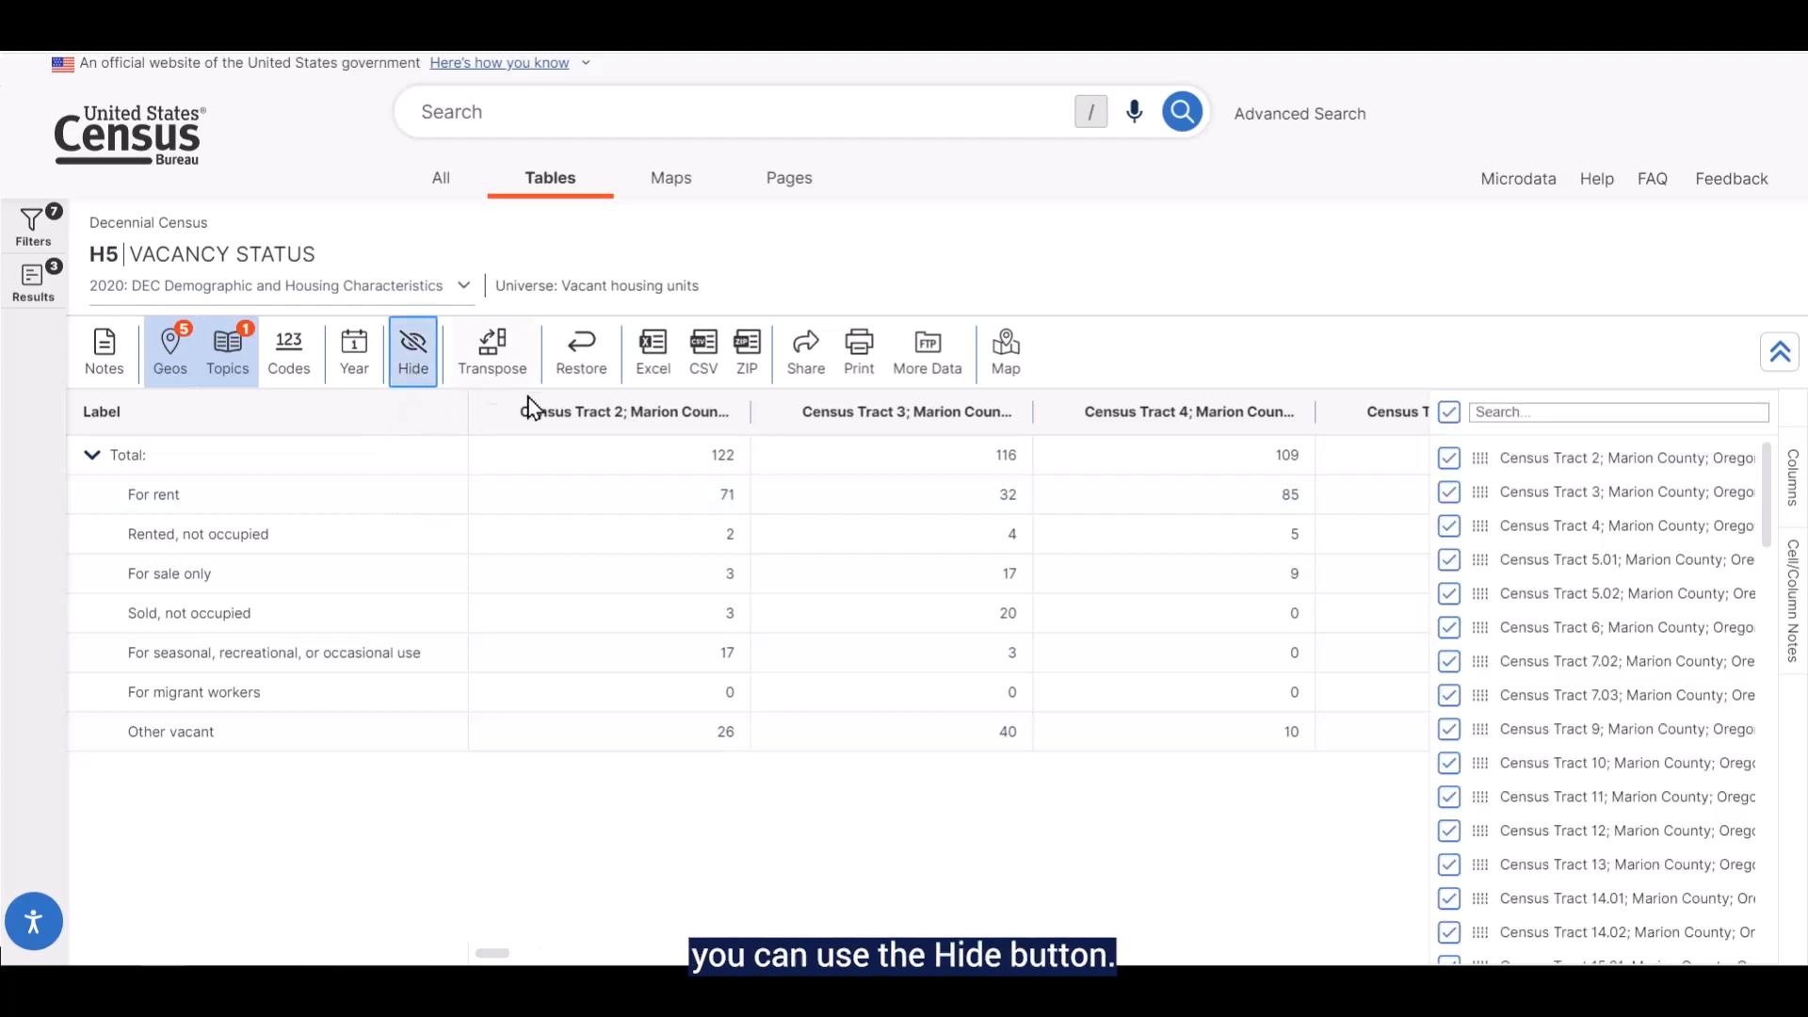
left_click(1449, 458)
left_click(1449, 491)
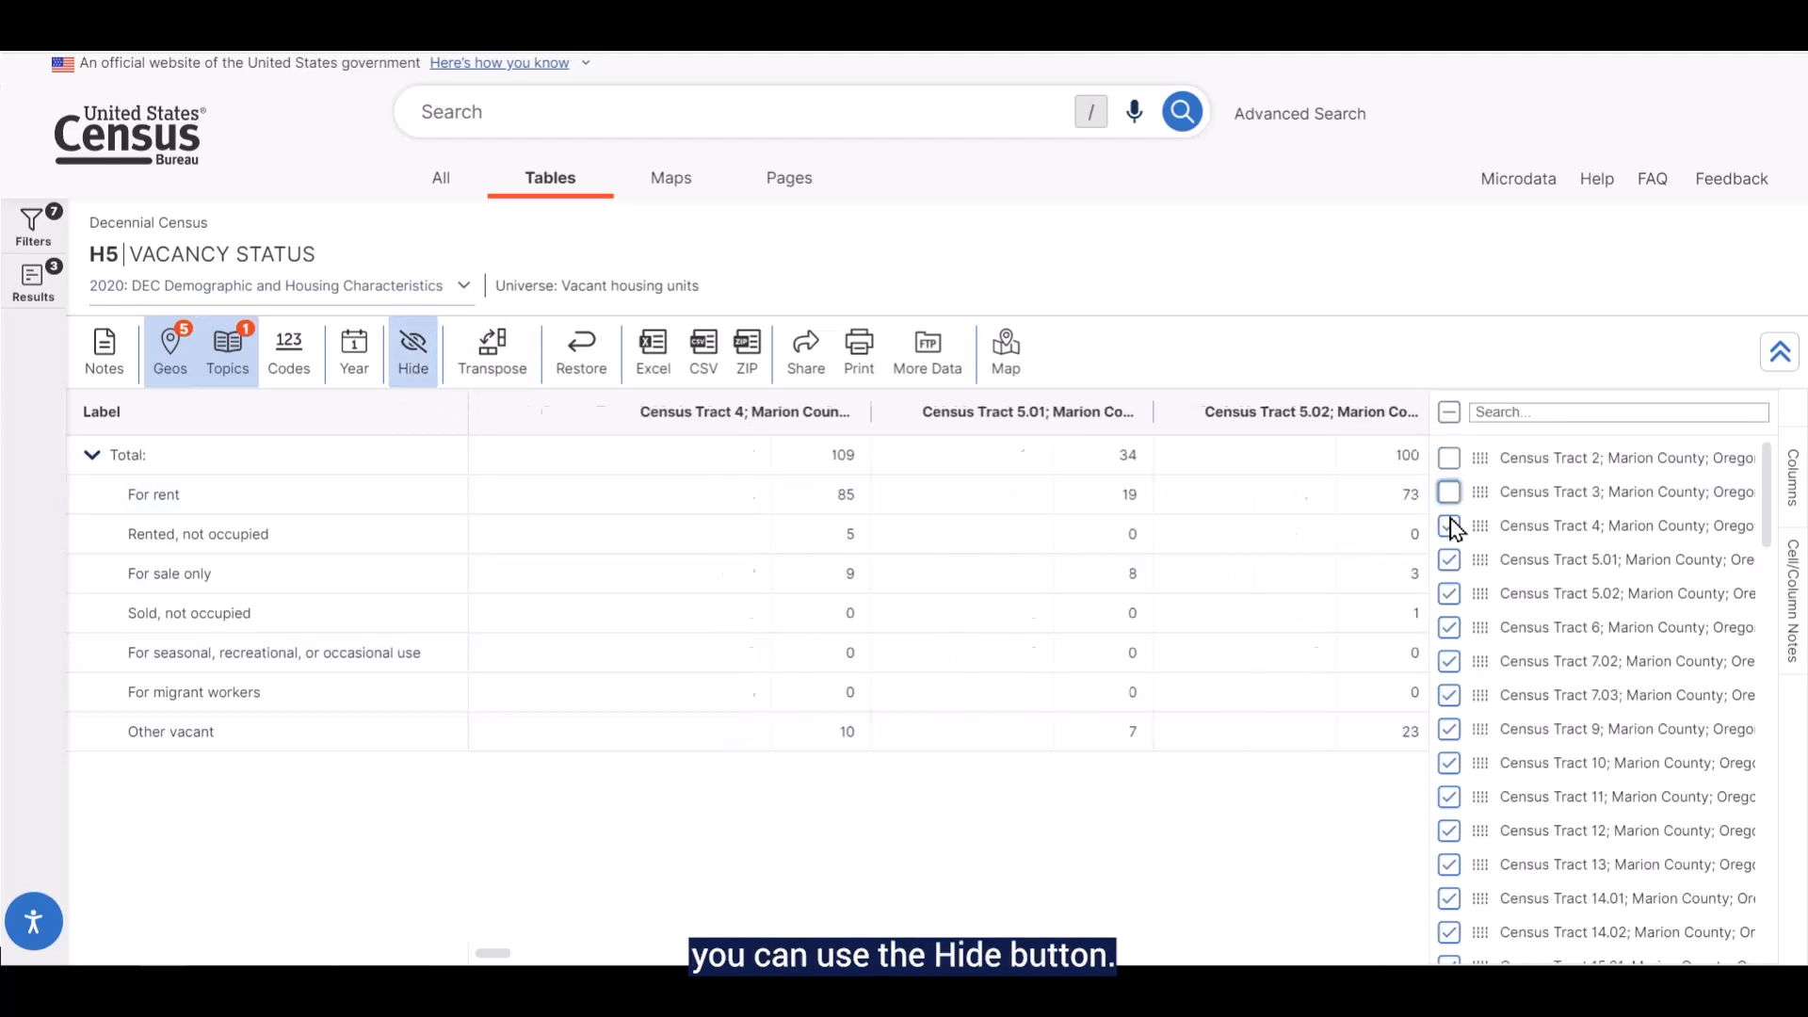
left_click(1450, 525)
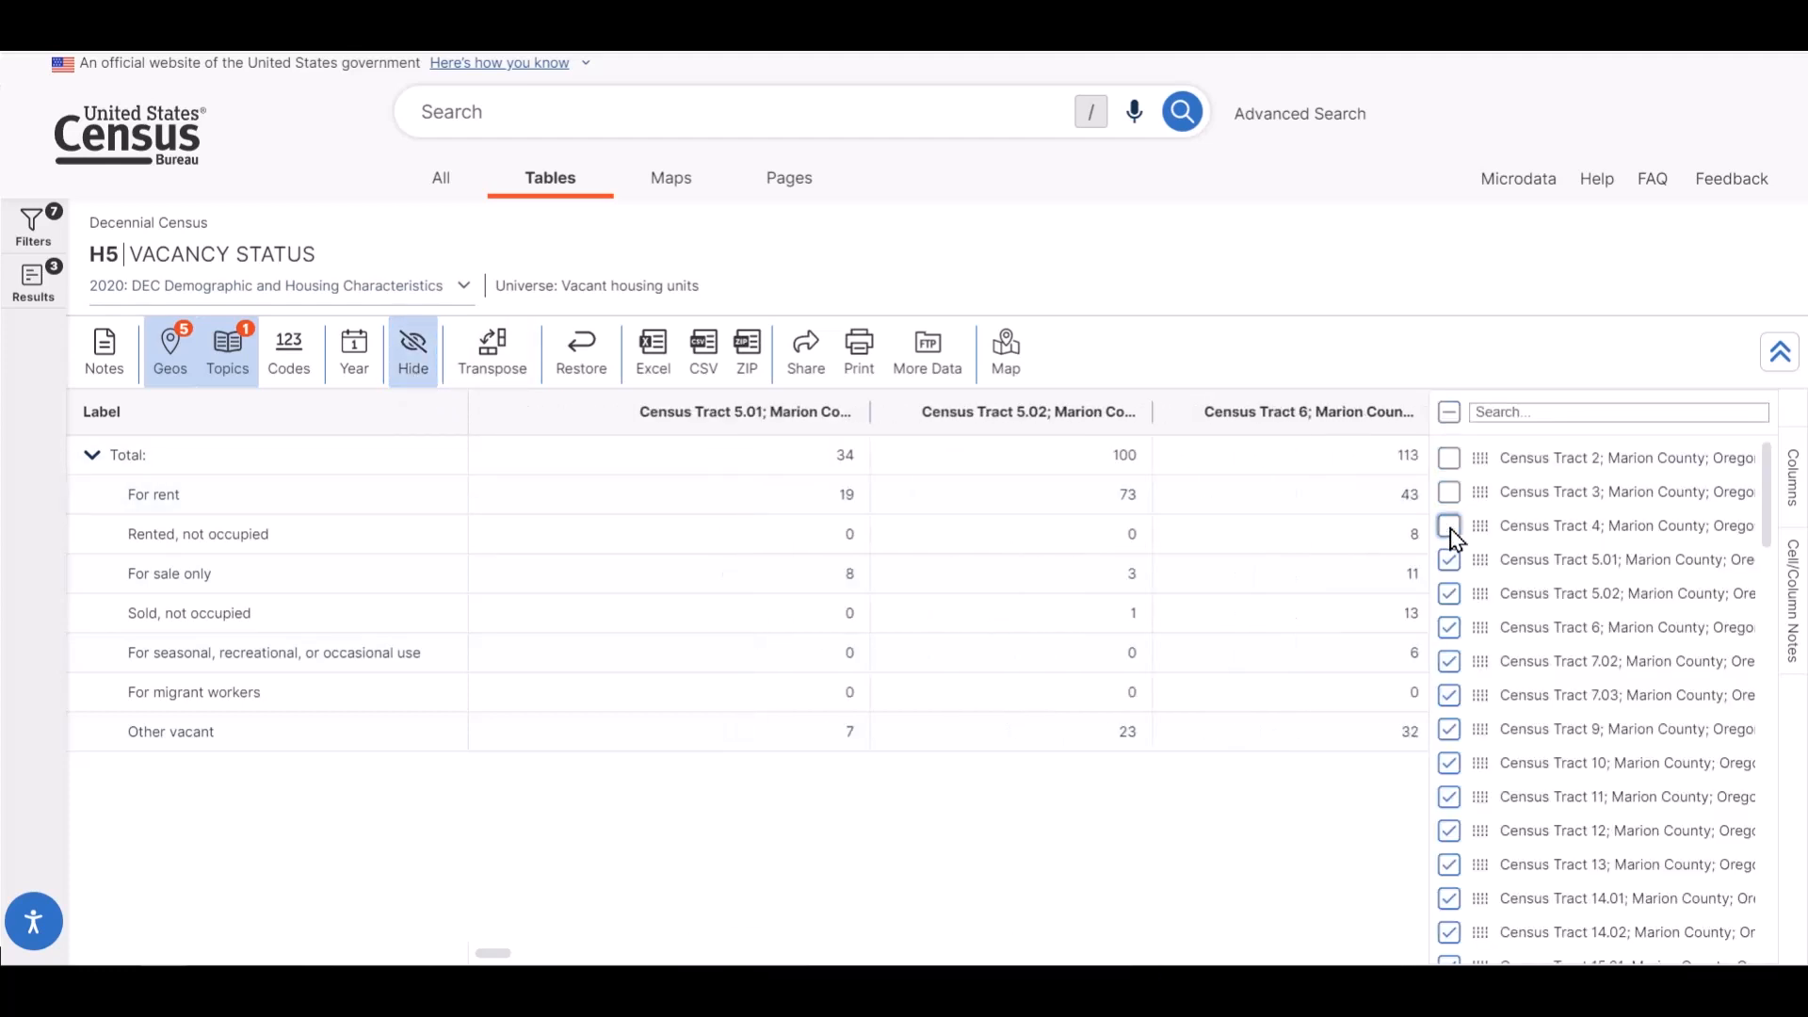
left_click(405, 376)
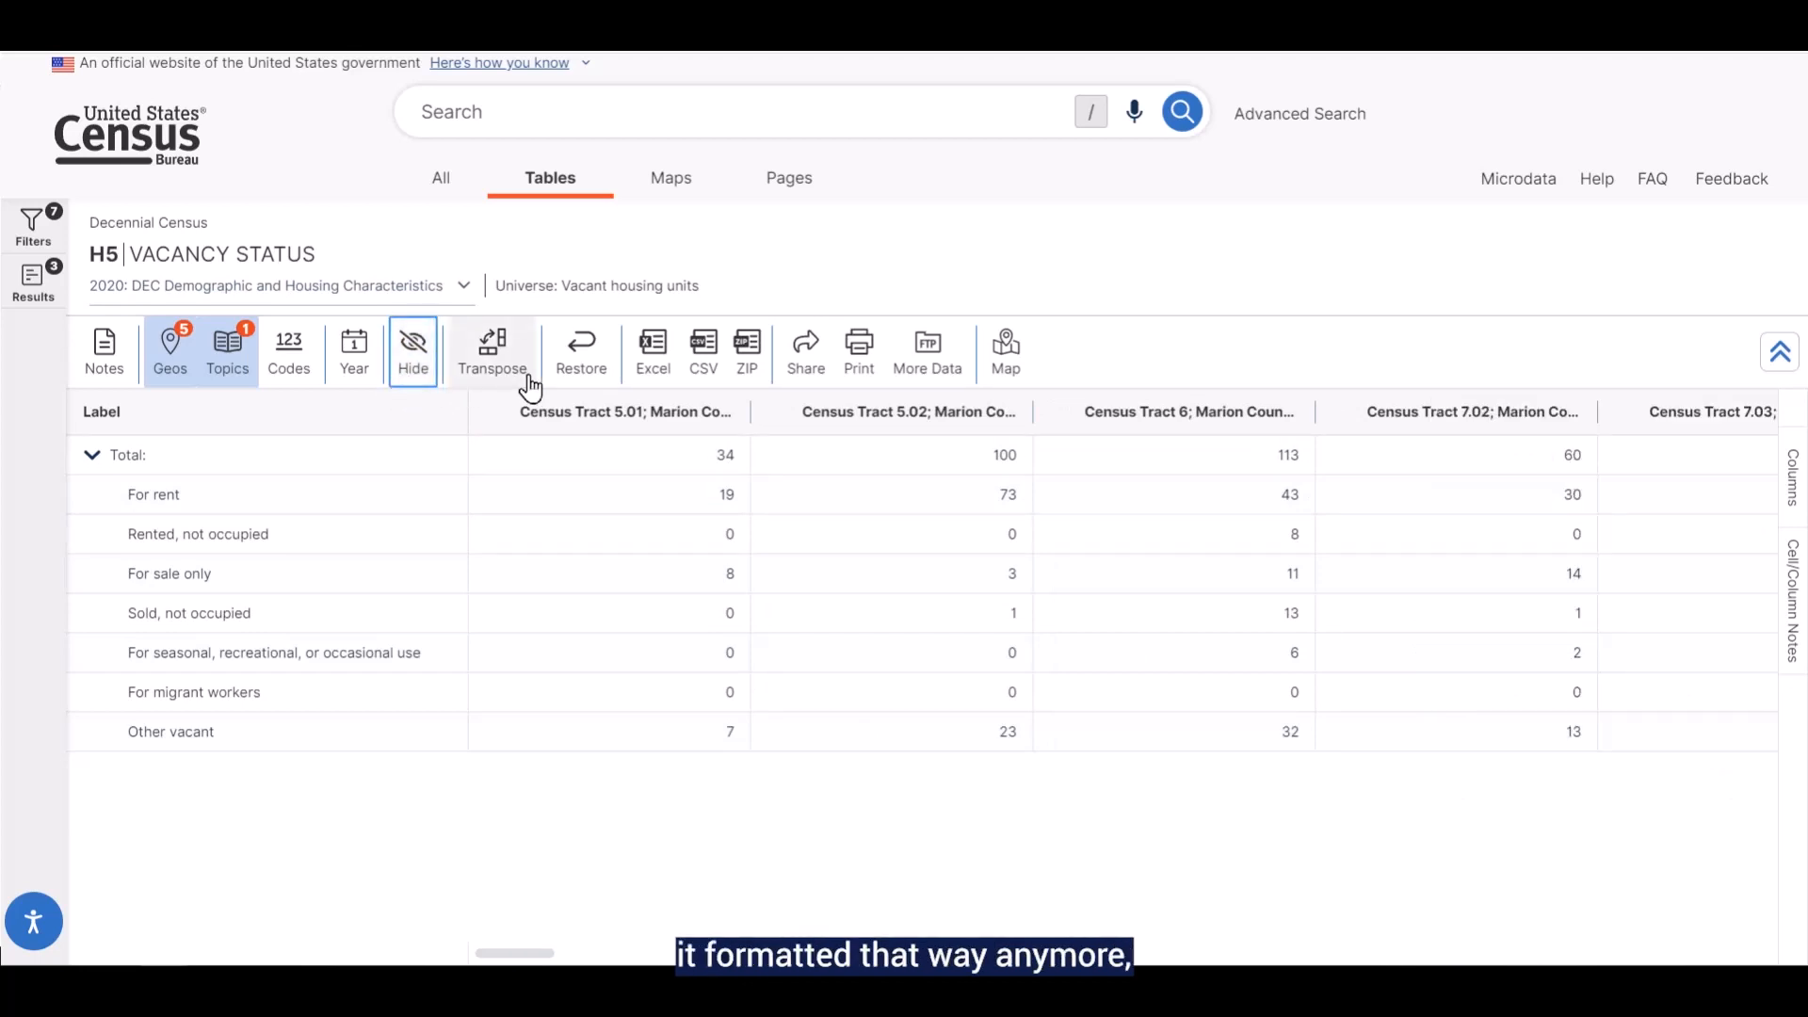
left_click(583, 377)
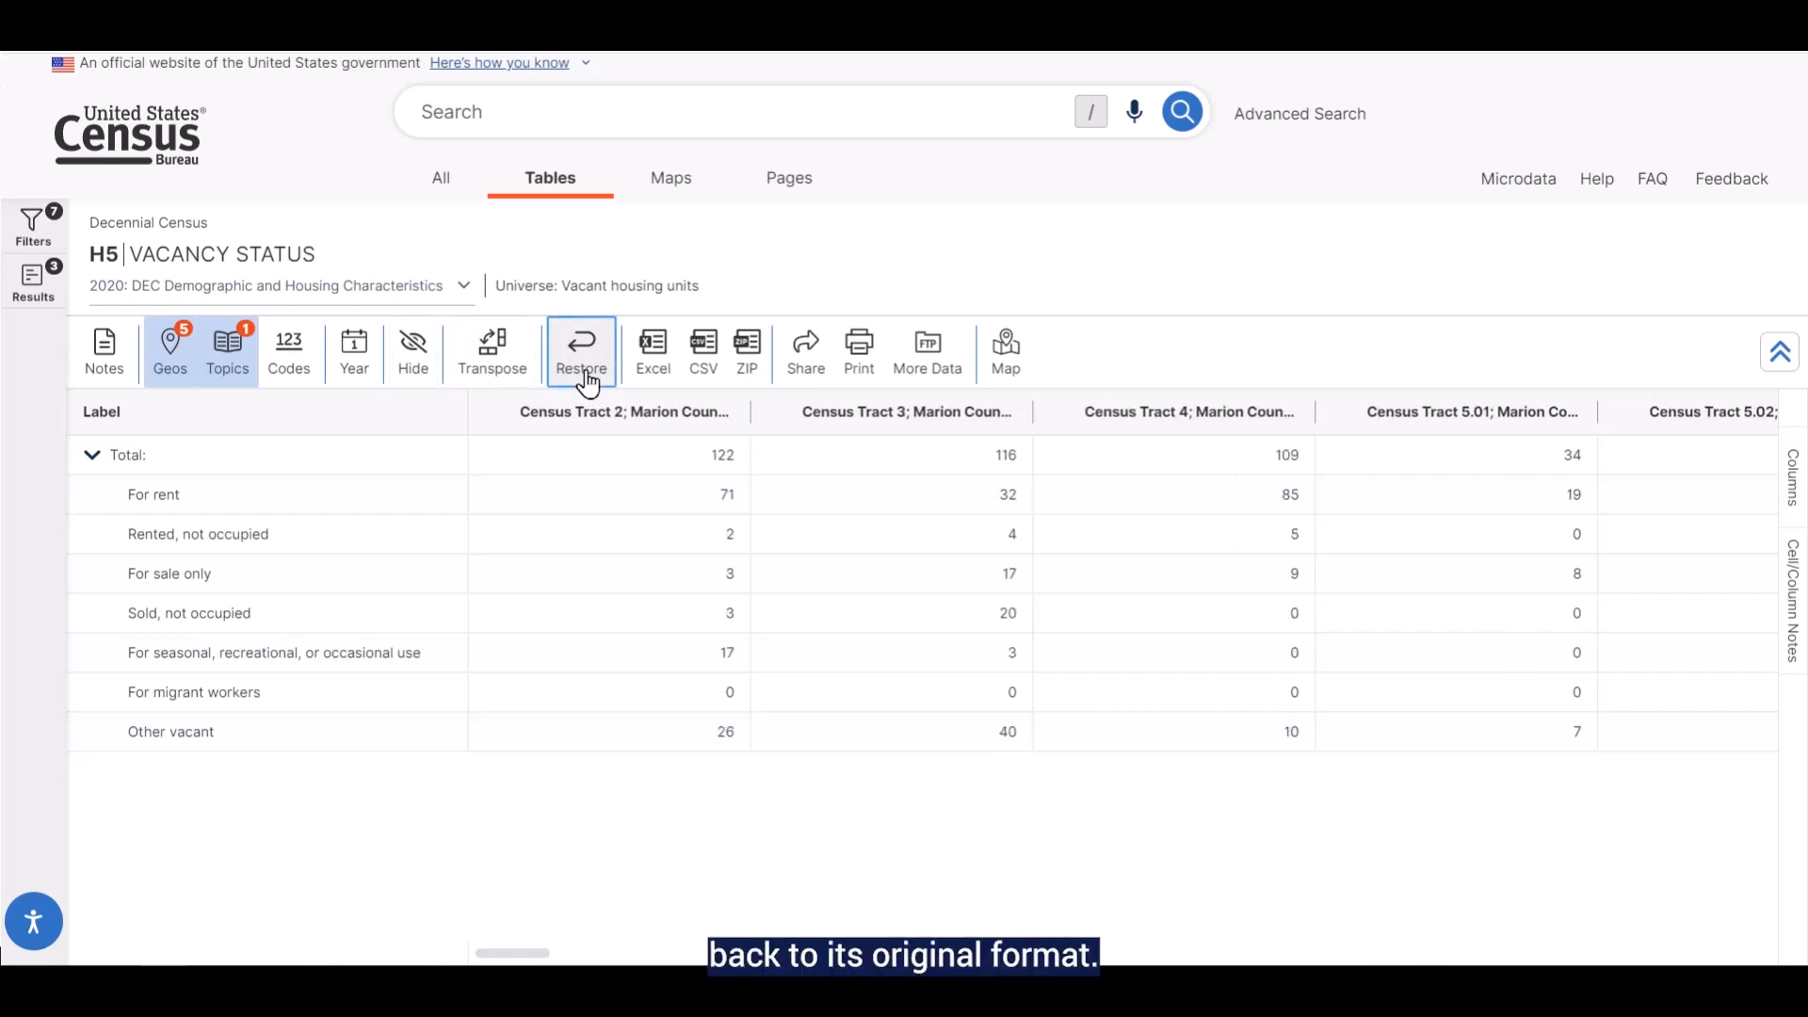
Transpose the H5 table so geographies become rows, and transpose it back to the original orientation
left_click(509, 384)
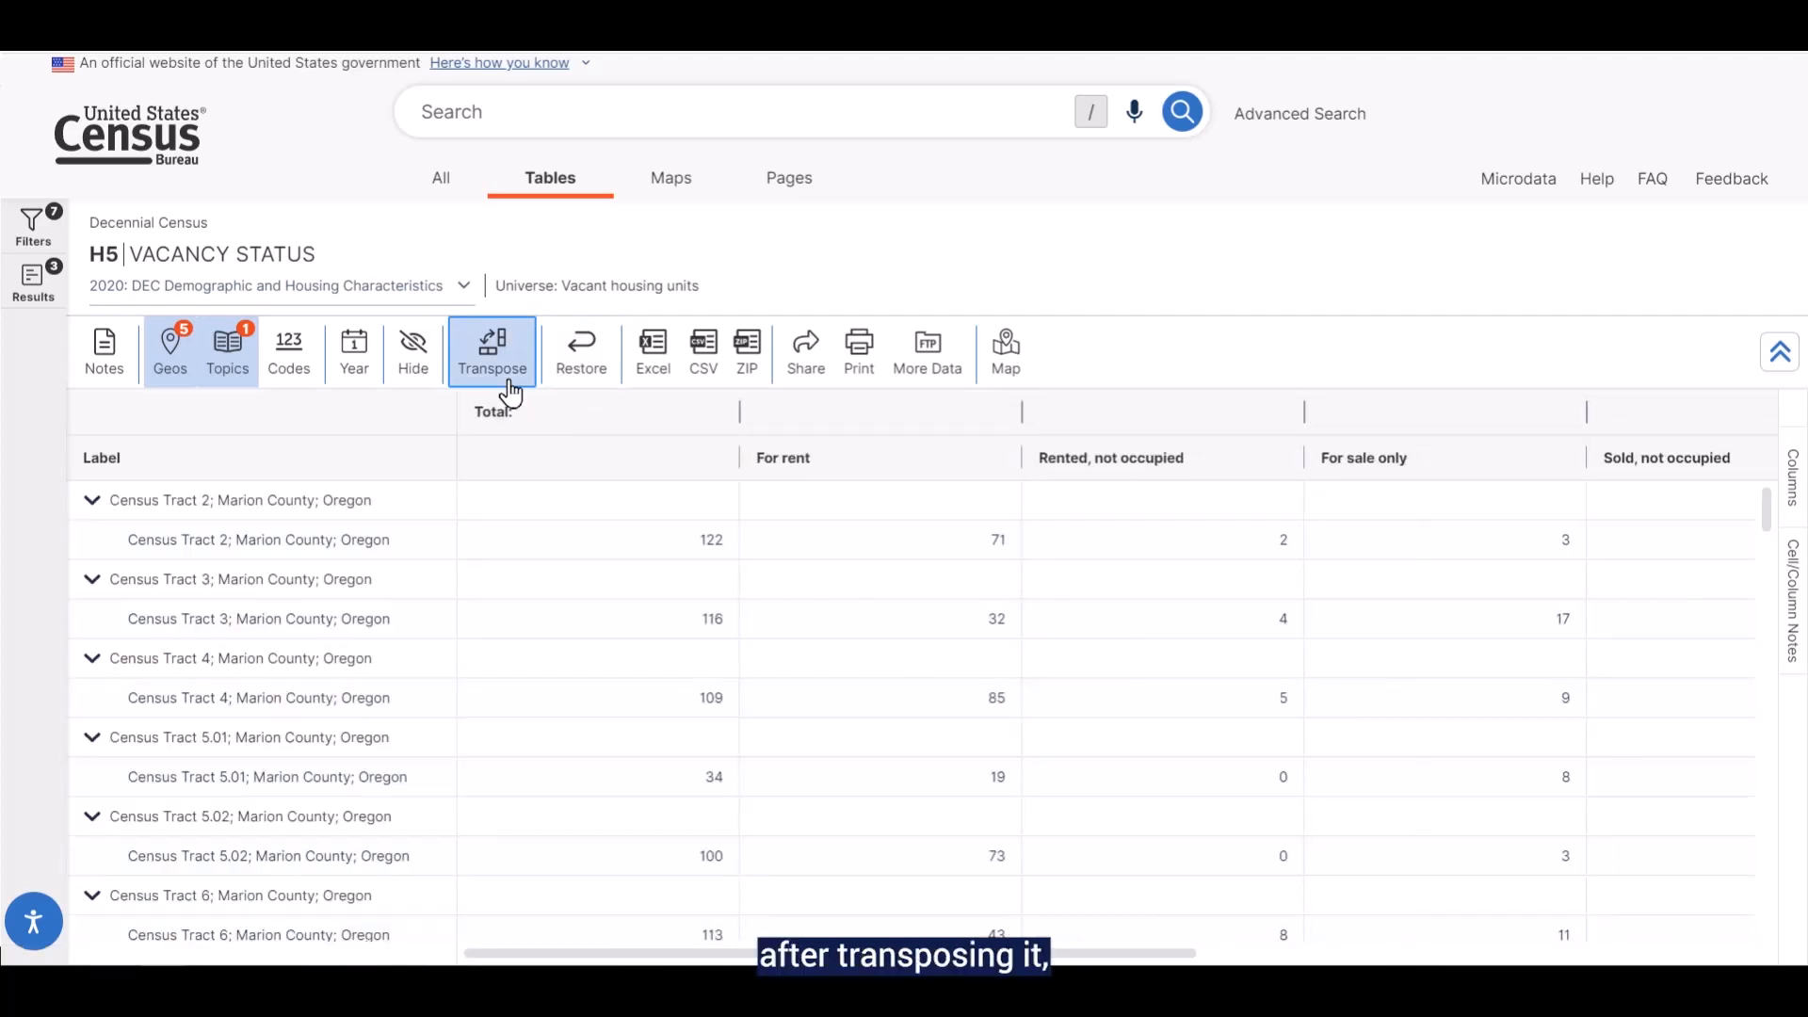
left_click(510, 390)
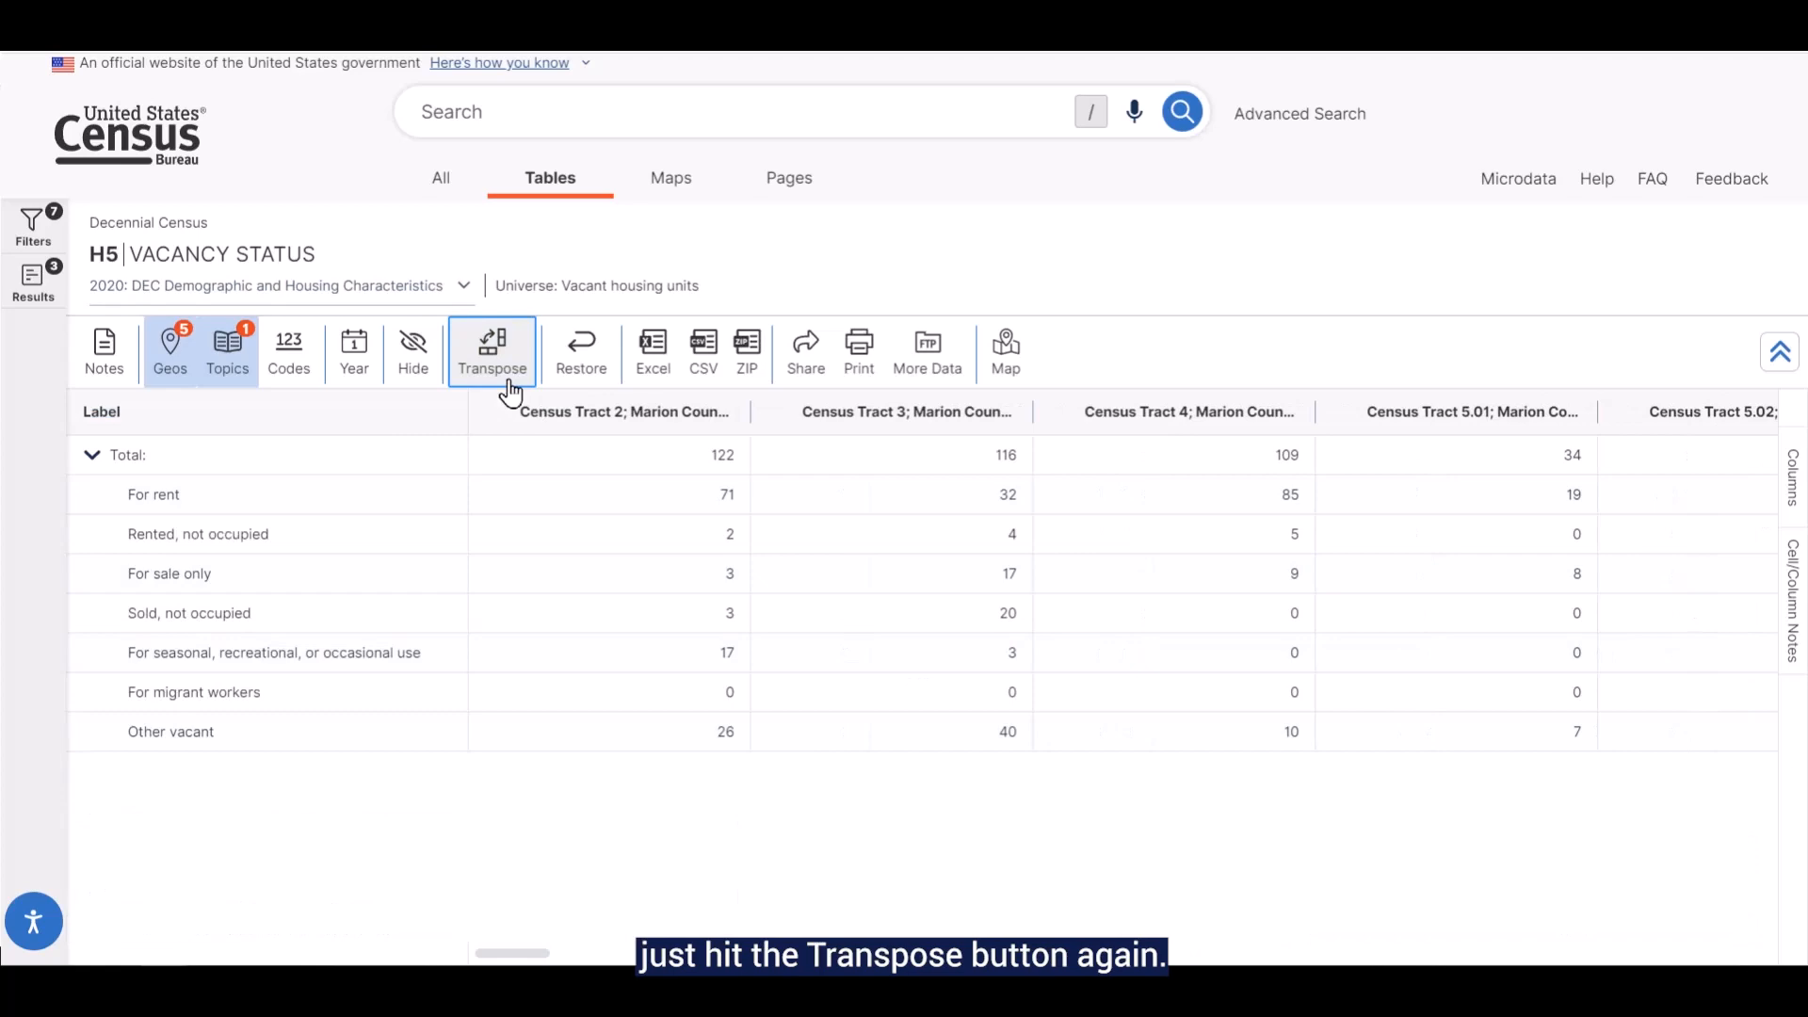